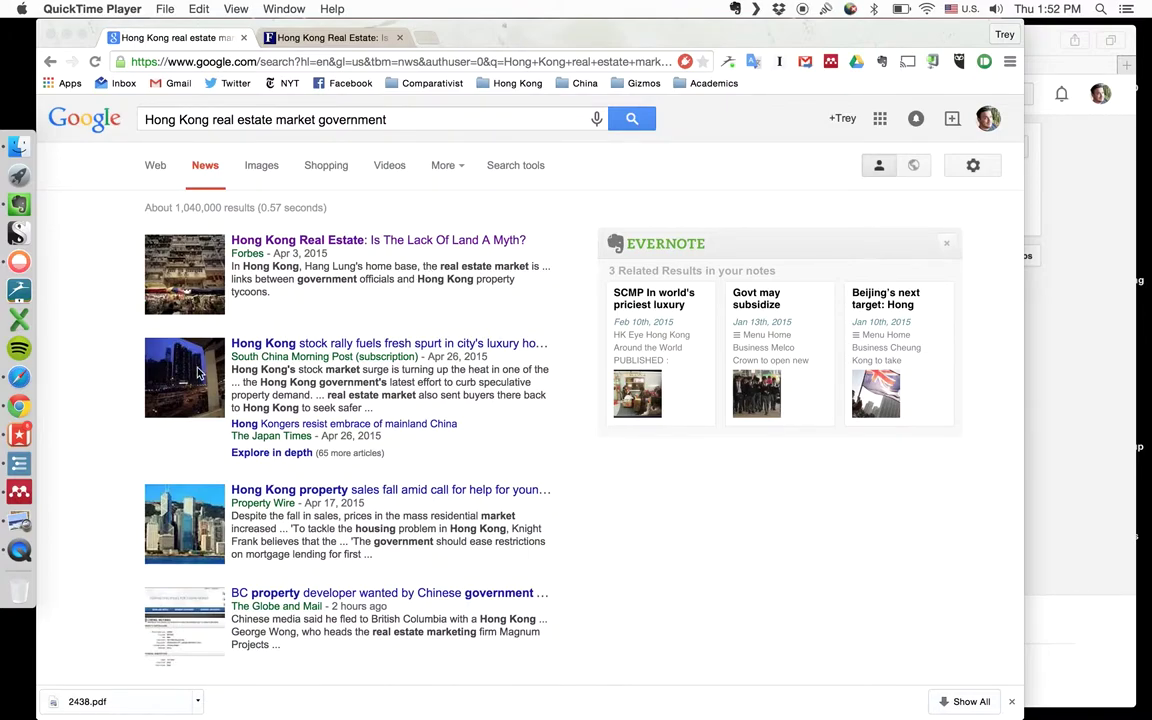
In Chrome, open the Forbes news result 'Hong Kong Real Estate: Is The Lack Of Land A Myth?'
click(300, 290)
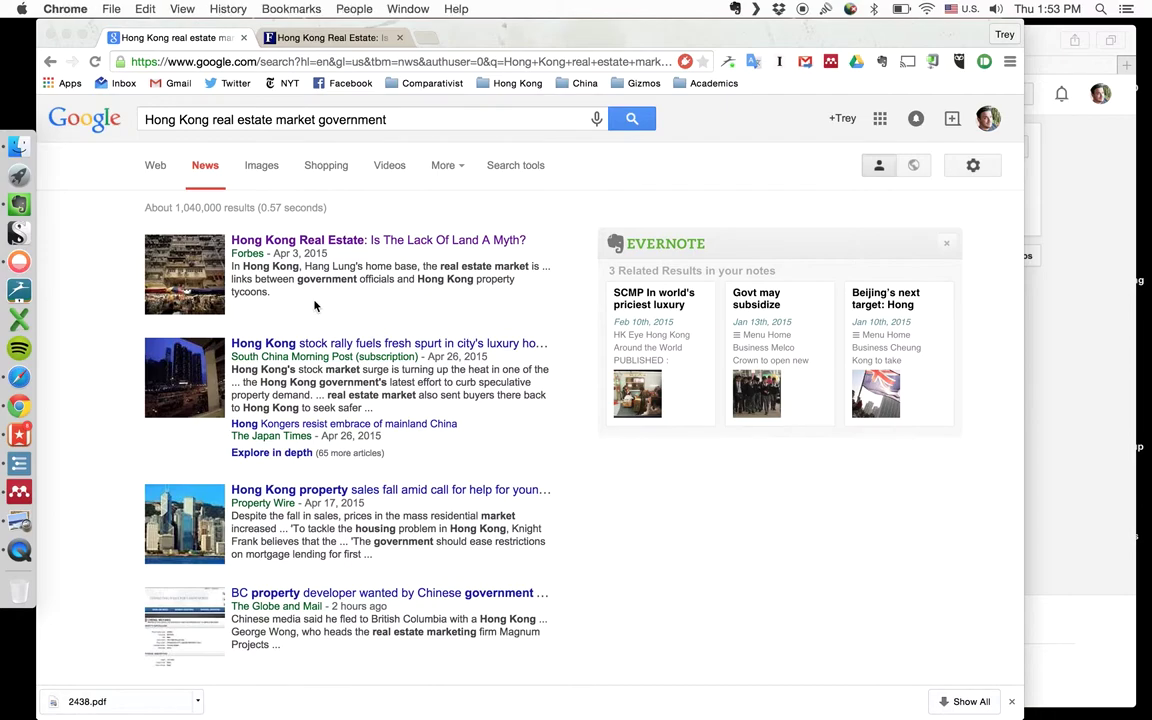
click(366, 244)
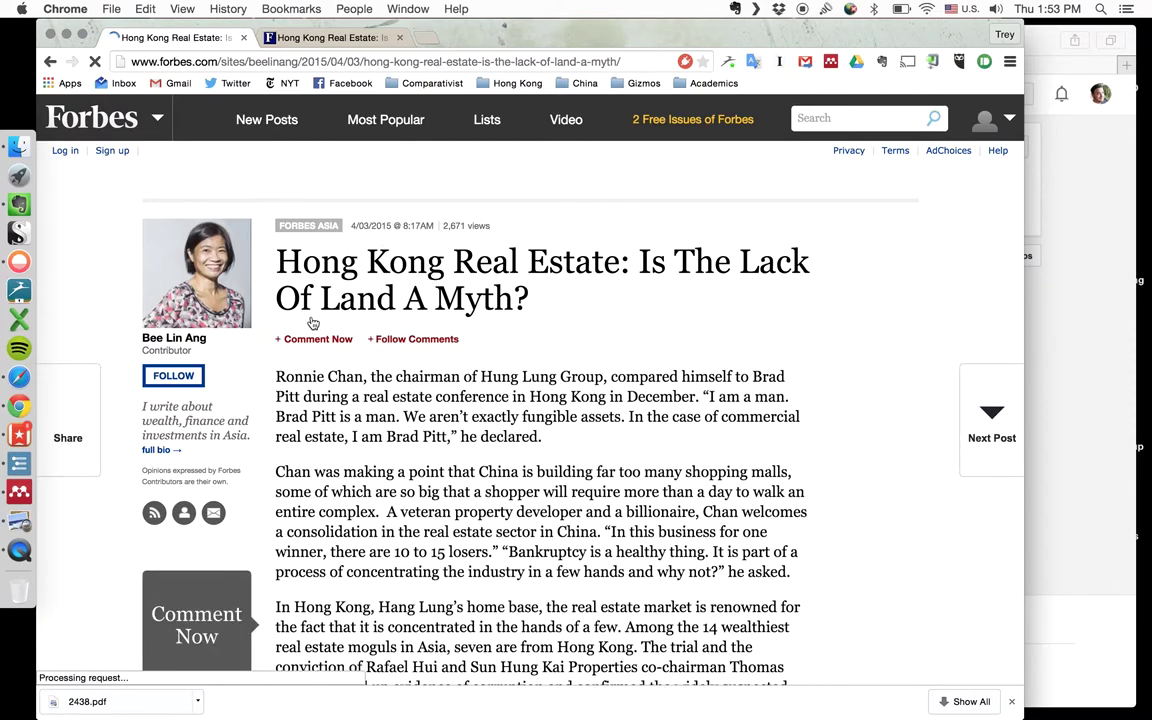
Save the Forbes article with Mendeley Web Importer, choosing the Sample Paper folder as destination
click(830, 63)
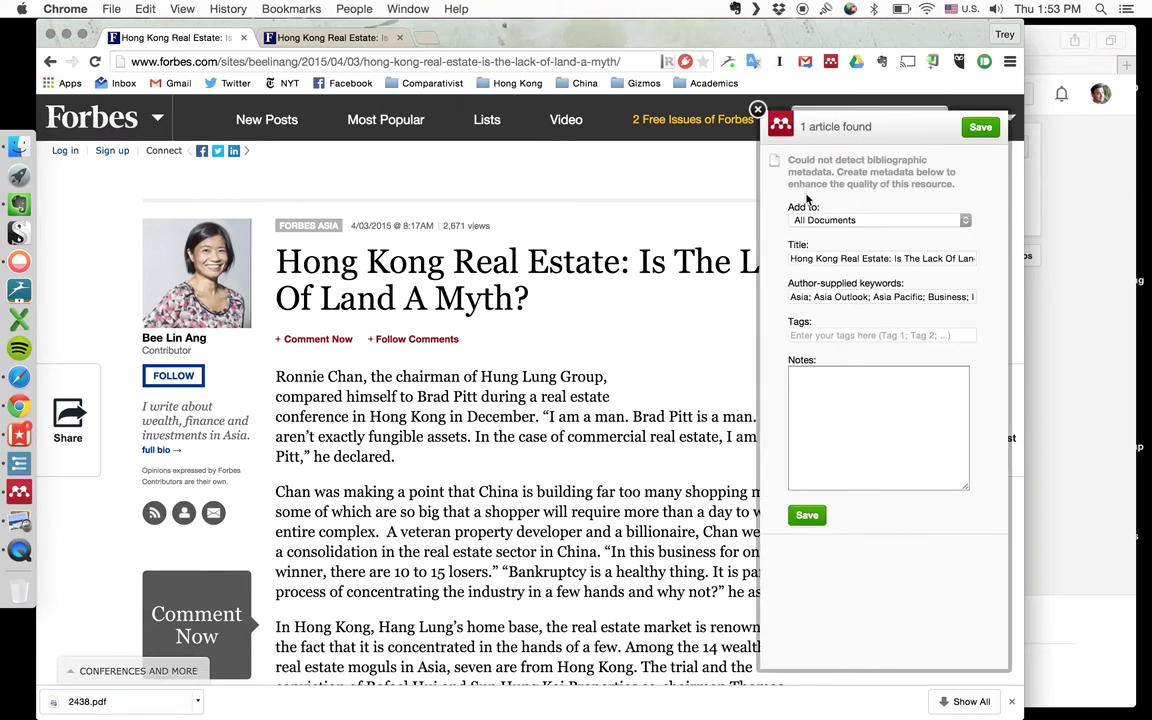
click(846, 219)
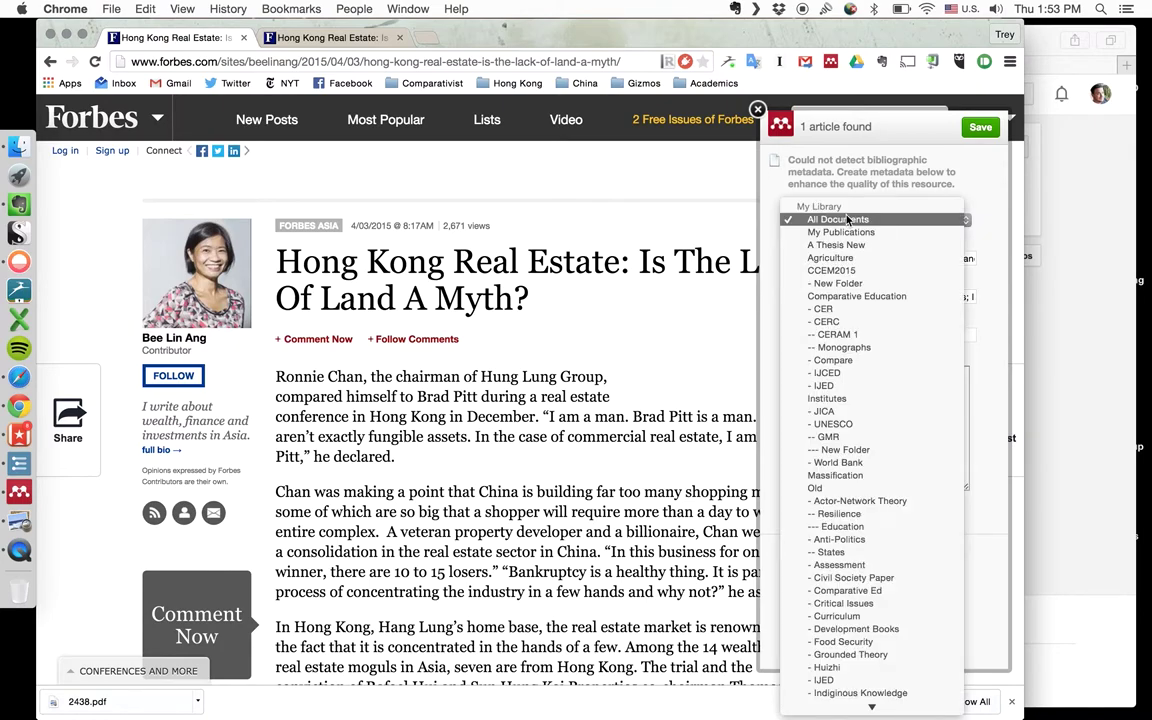
scroll(876, 383, down, 8)
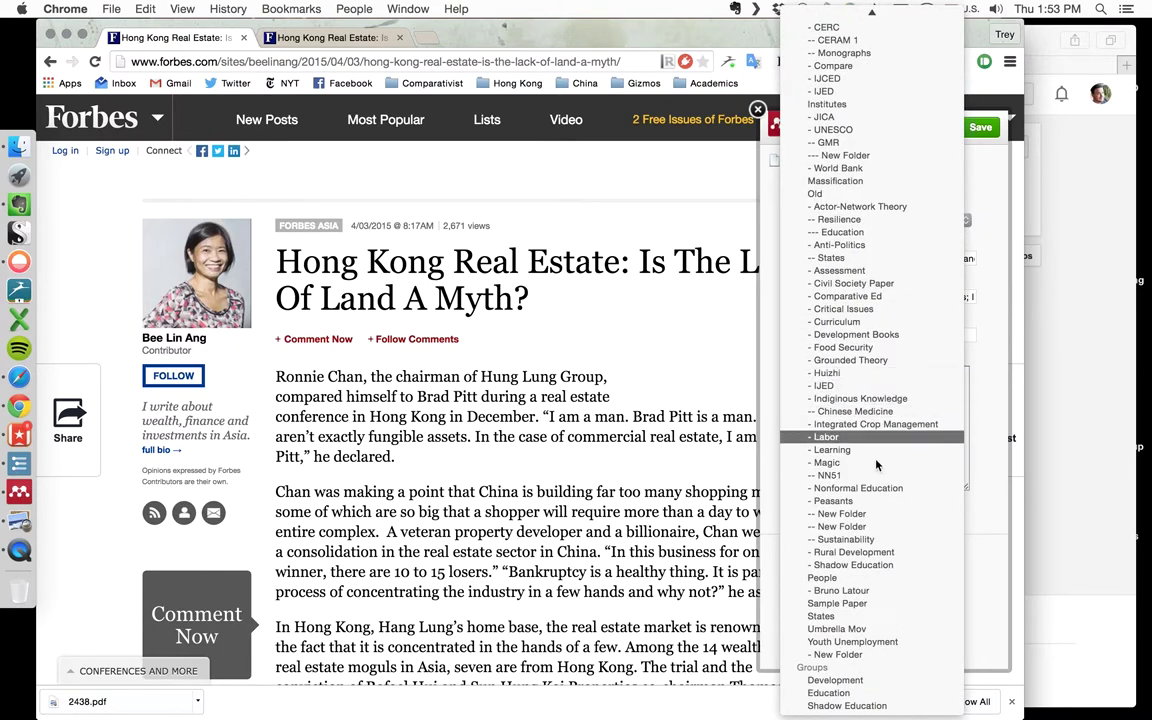
click(882, 605)
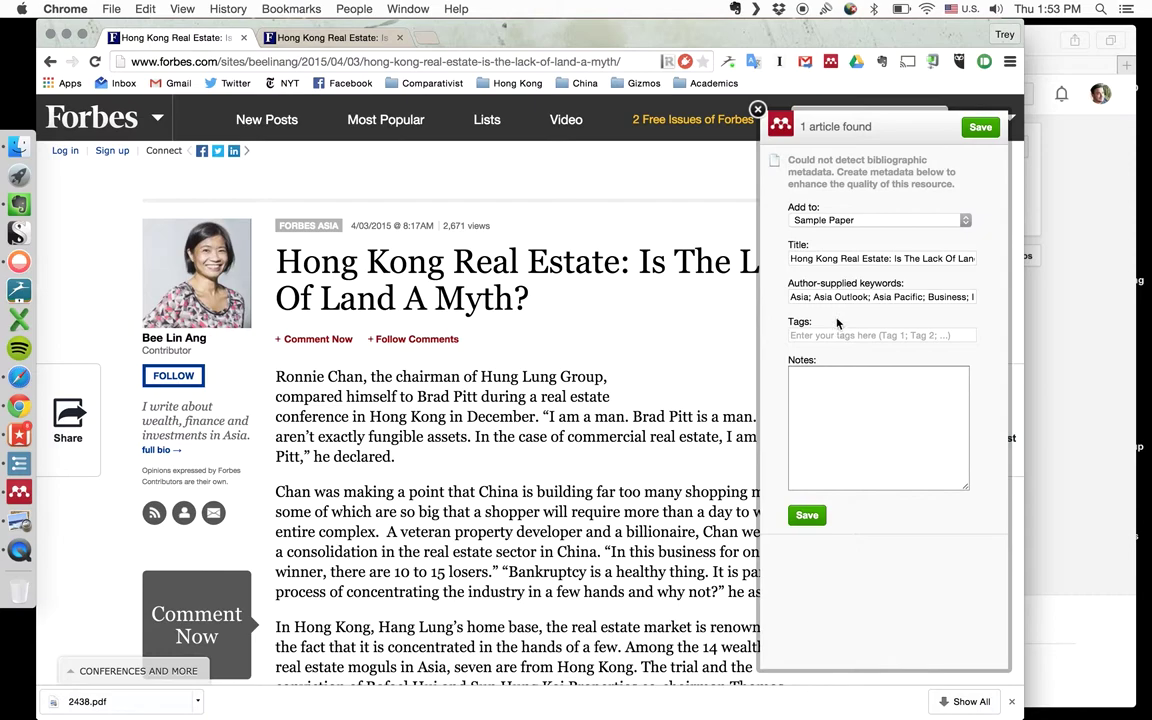
click(812, 518)
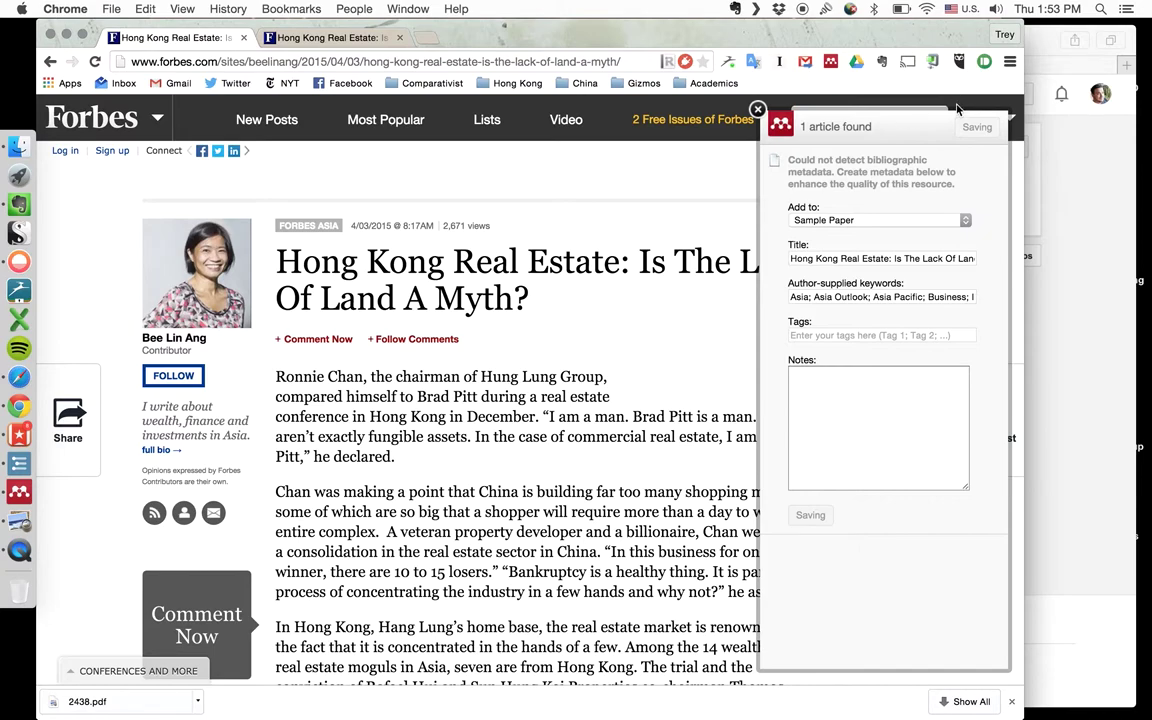
In Mendeley Desktop, select the Forbes web page entry in Sample Paper and start editing its Authors
click(855, 210)
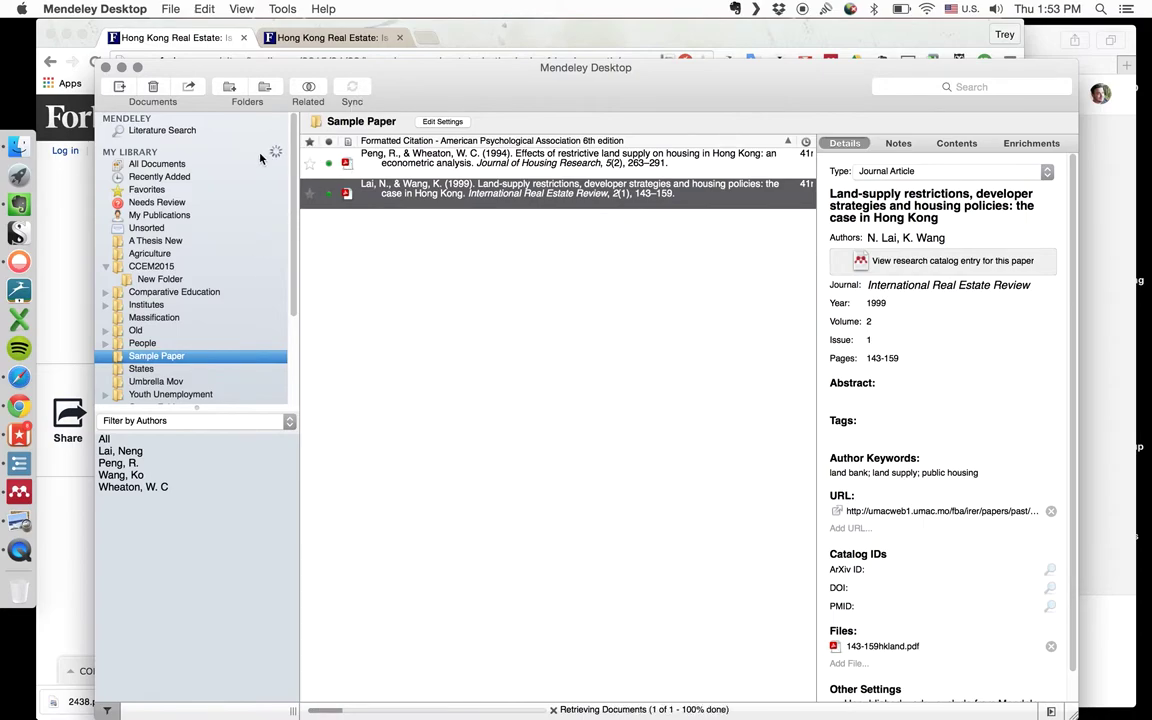
click(157, 163)
drag(380, 68, 346, 58)
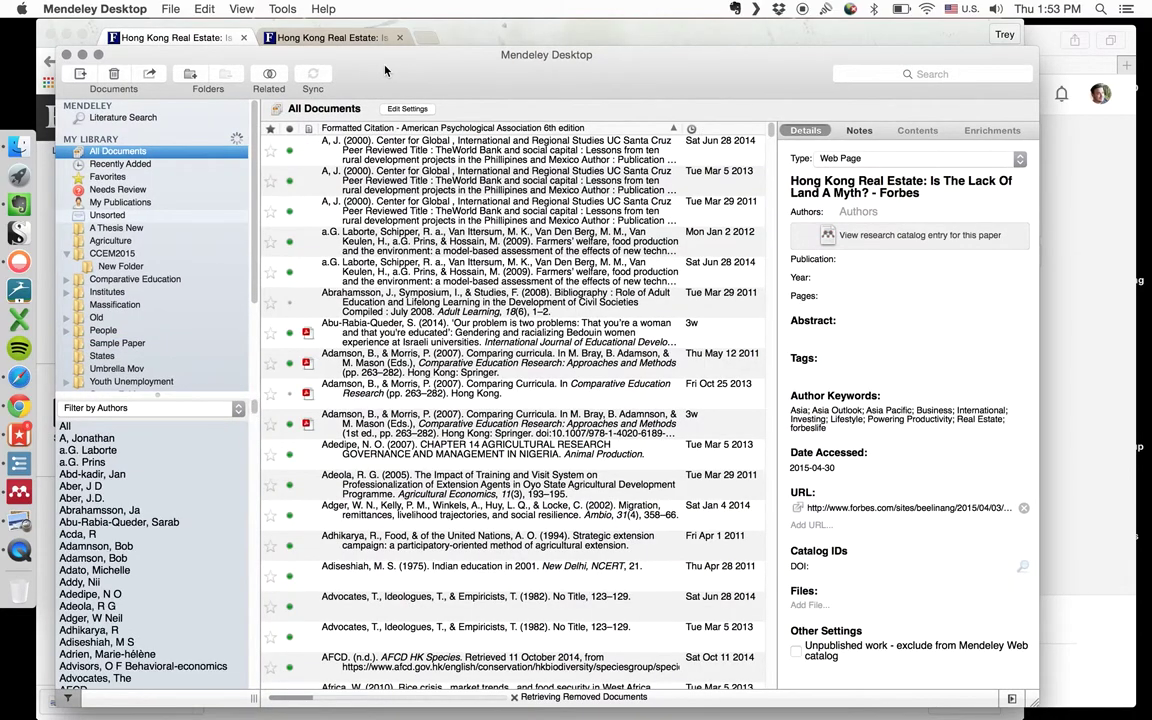
click(150, 215)
scroll(160, 235, down, 5)
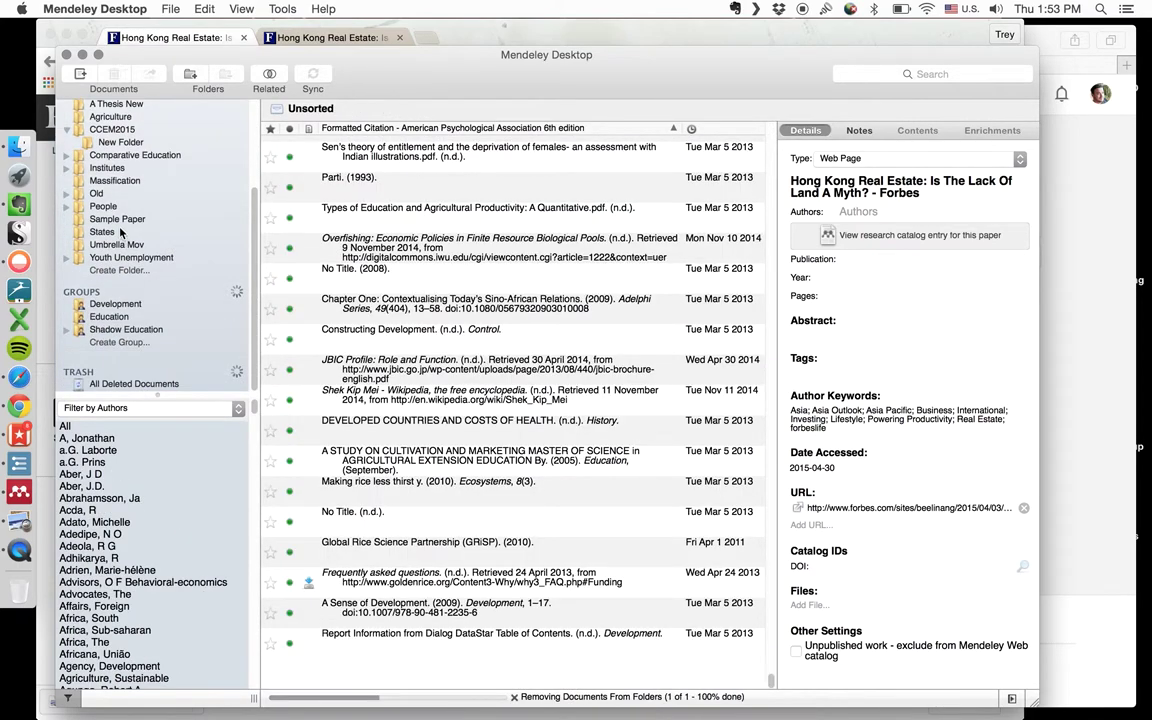
click(122, 221)
click(337, 220)
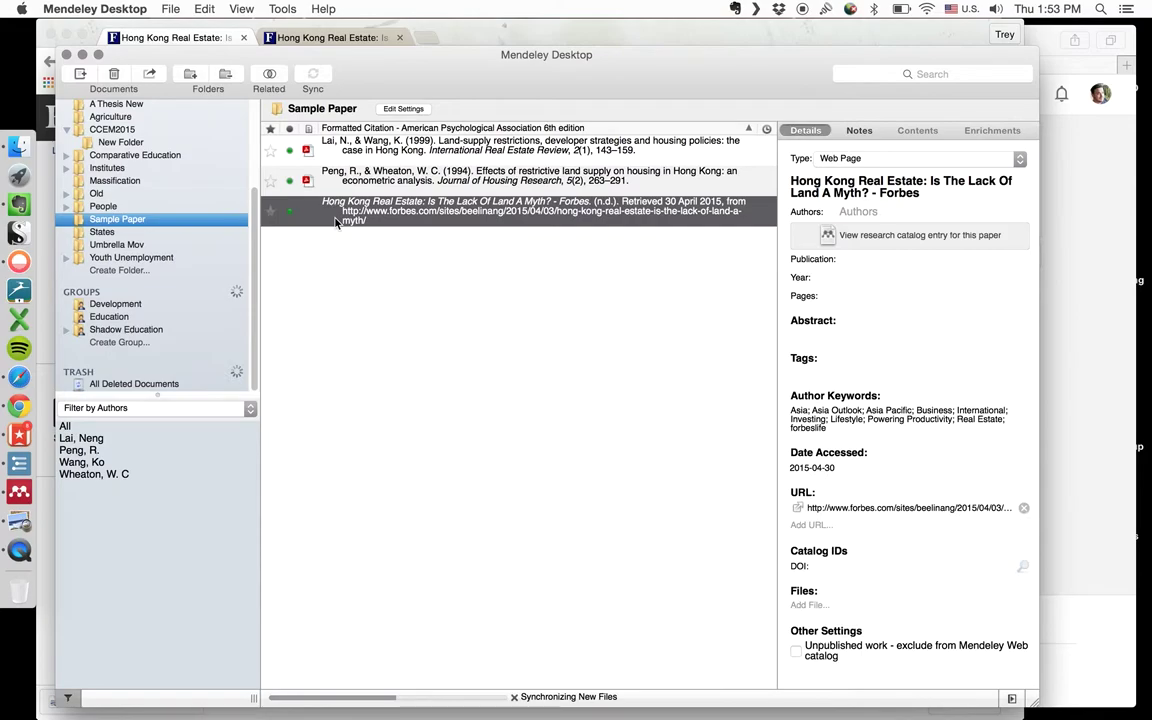
click(852, 213)
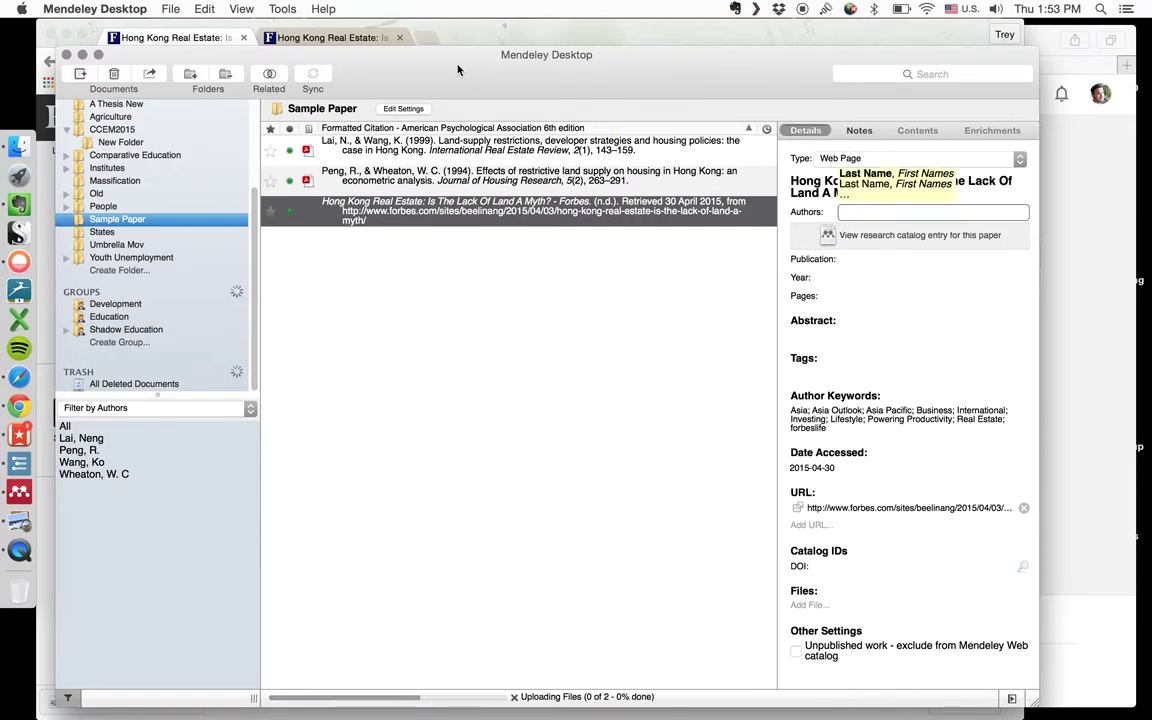
click(184, 38)
Copy the author's name from the Forbes article byline and return to Mendeley Desktop
mouse_move(200, 338)
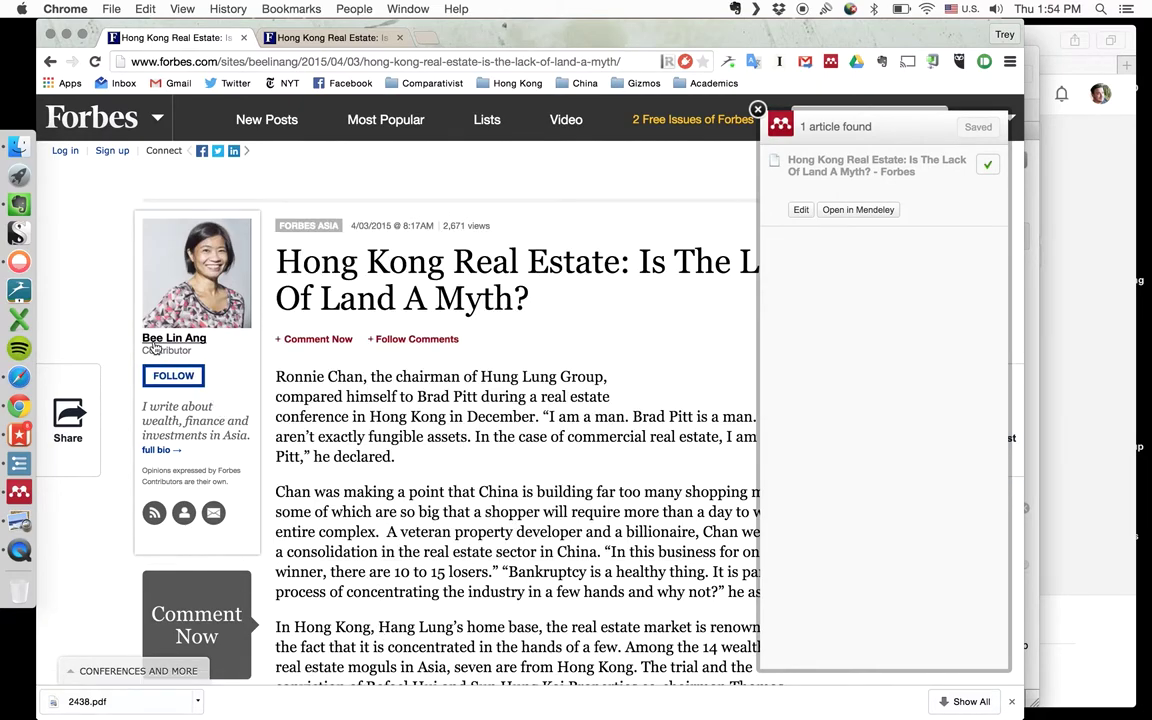
mouse_move(157, 342)
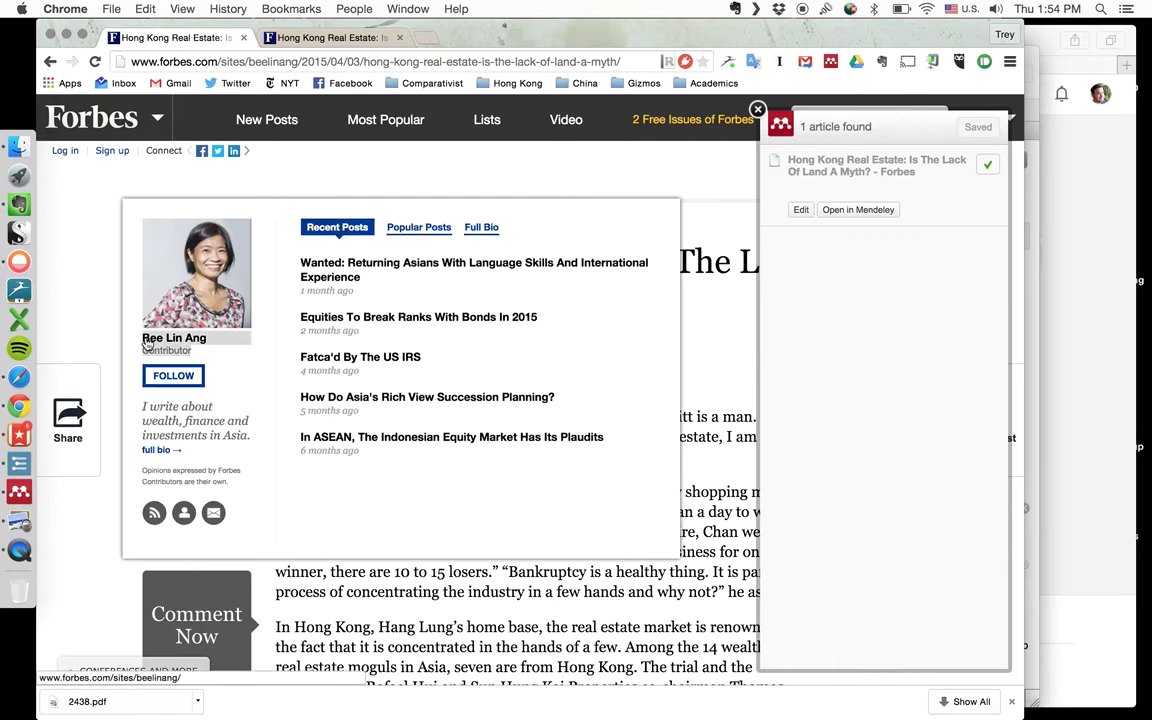
click(18, 491)
Paste the author's name into Authors and delete the extra Contributor line
text(Bee Lin Ang Contributor)
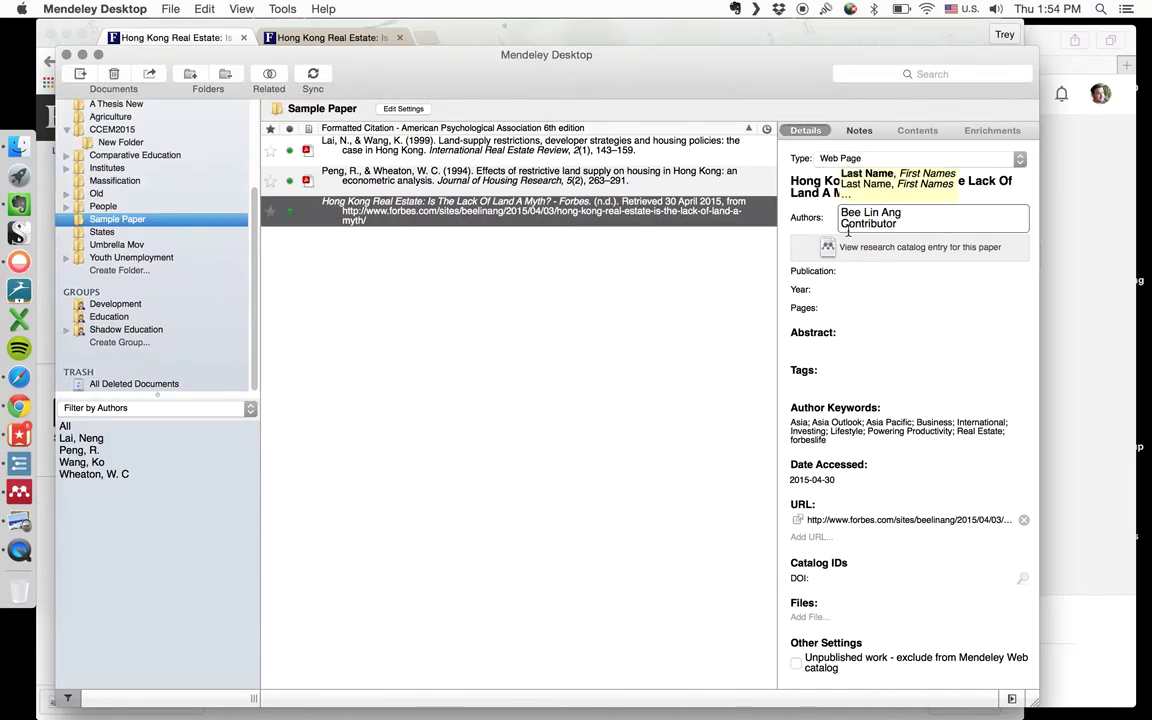
click(868, 225)
triple_click(868, 225)
key(BackSpace)
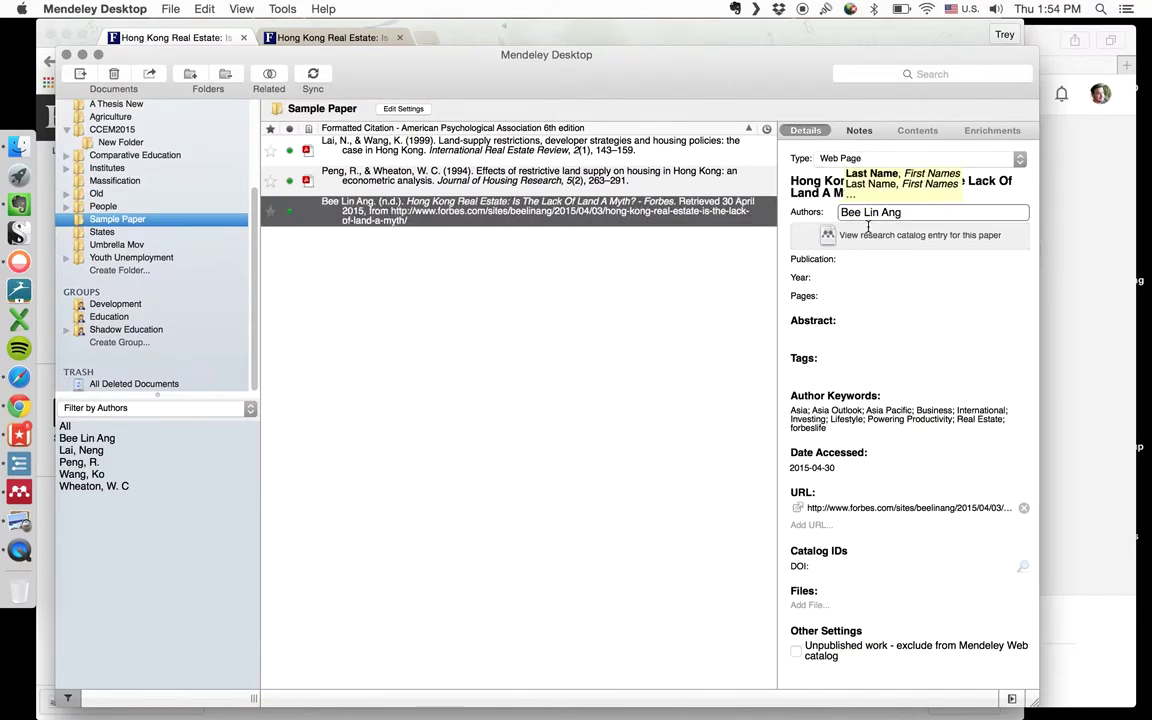
click(640, 289)
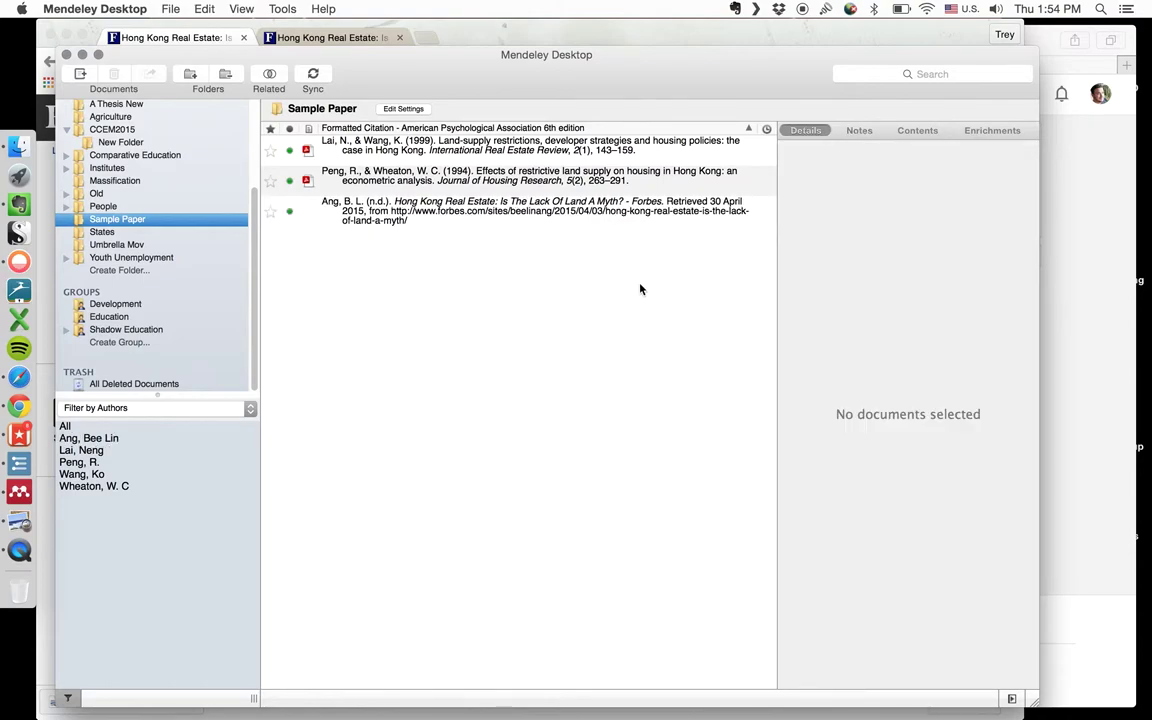
Close the importer panel and change the Forbes entry's type to Newspaper Article
click(19, 405)
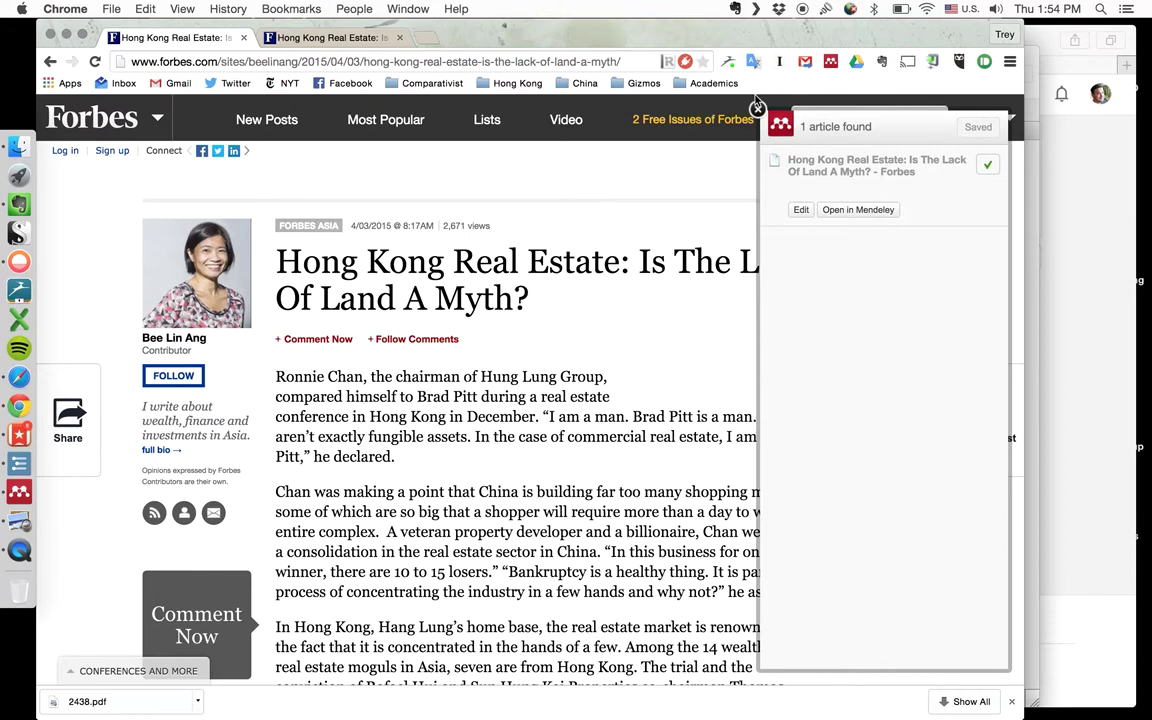
click(12, 505)
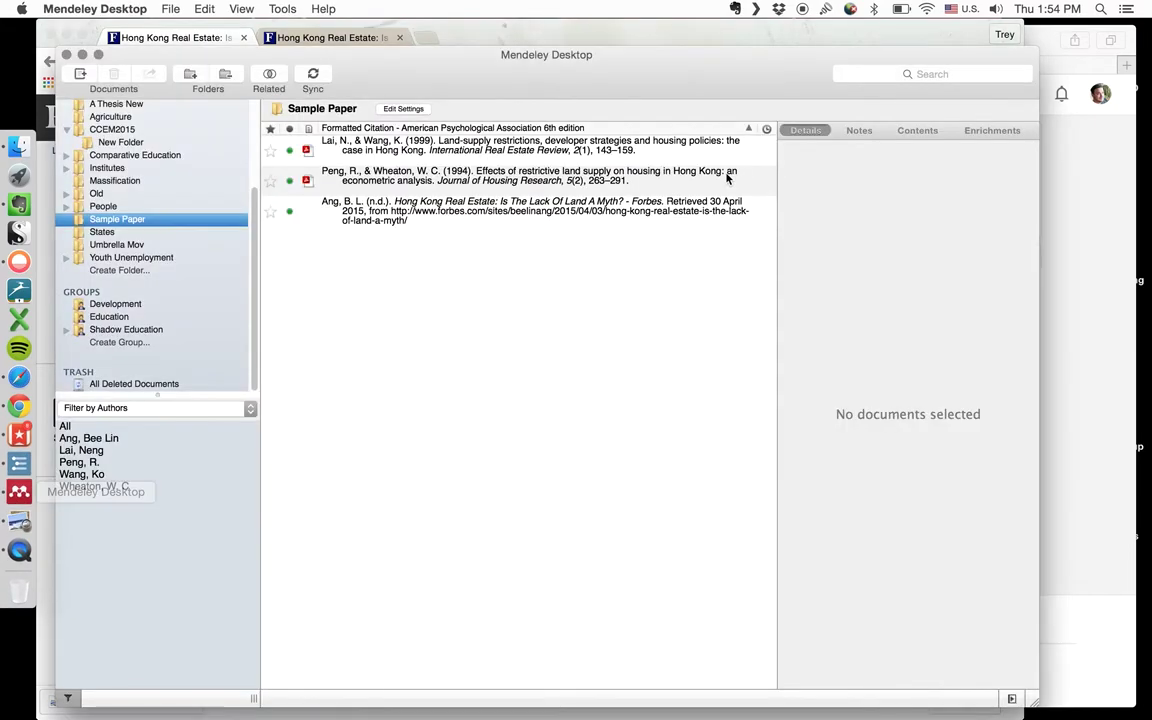
click(667, 206)
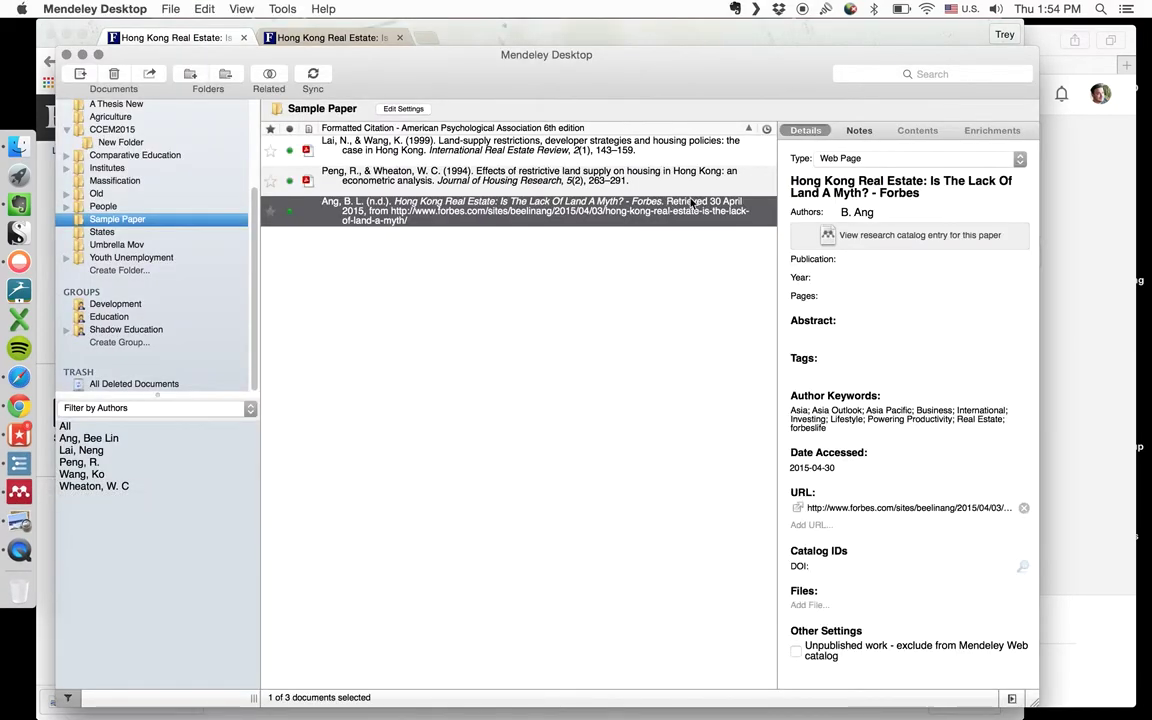
click(870, 159)
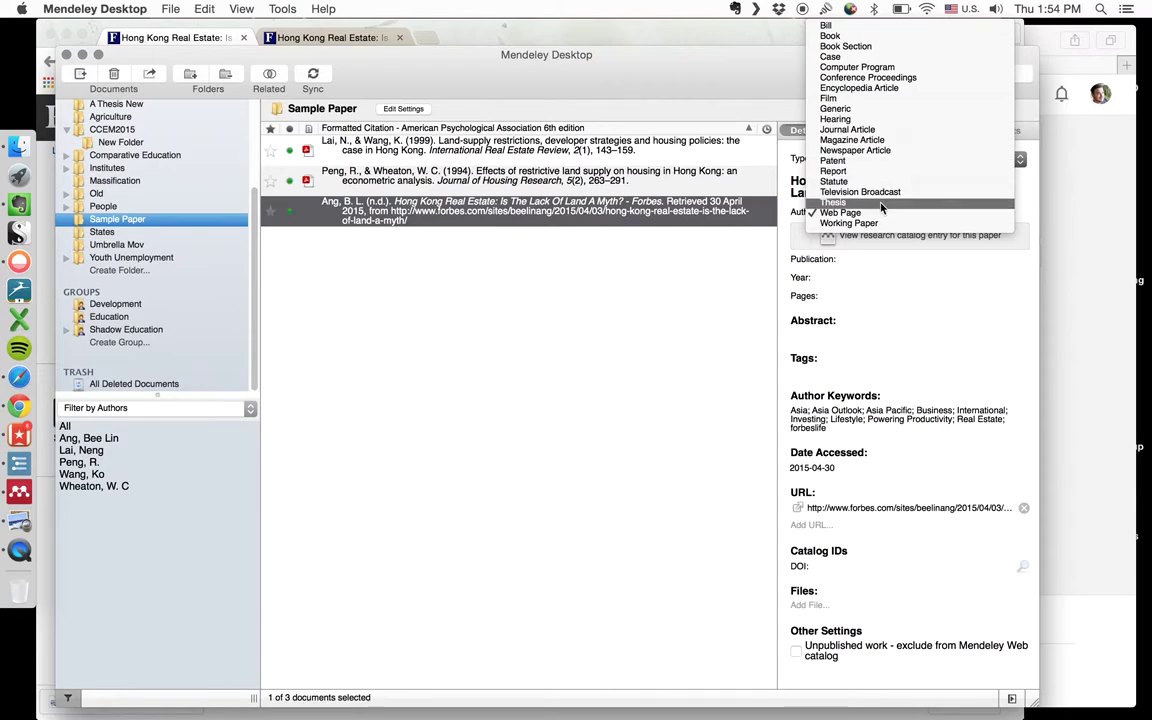
click(885, 151)
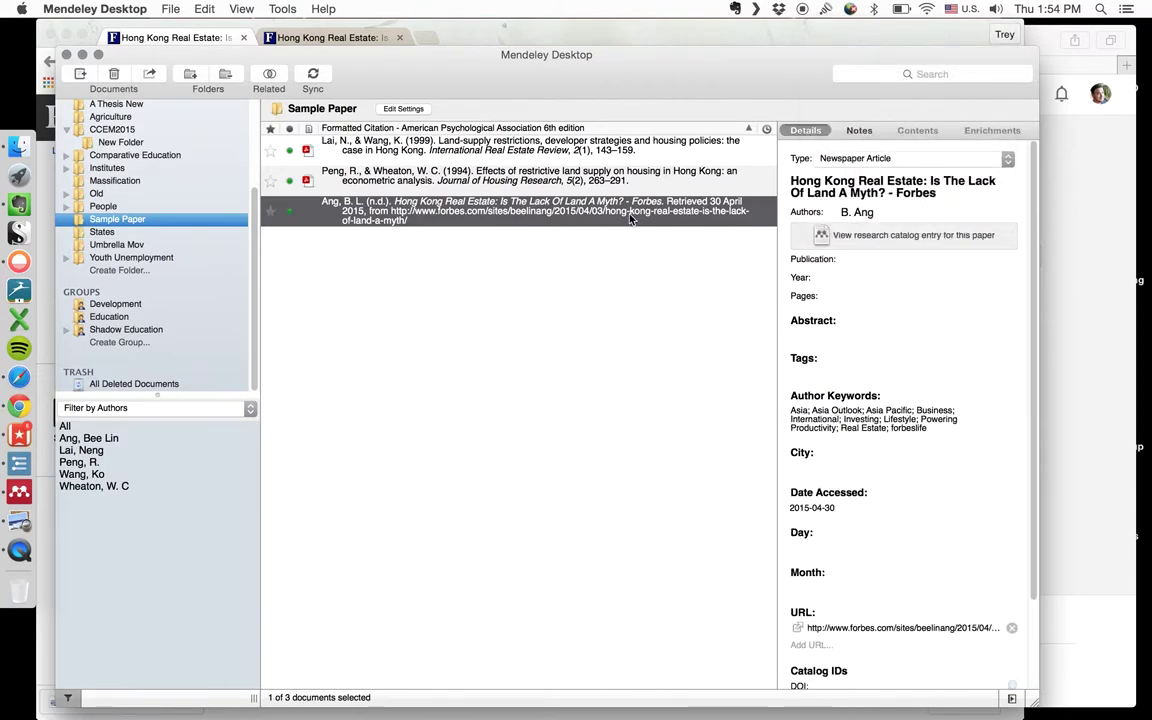
click(20, 406)
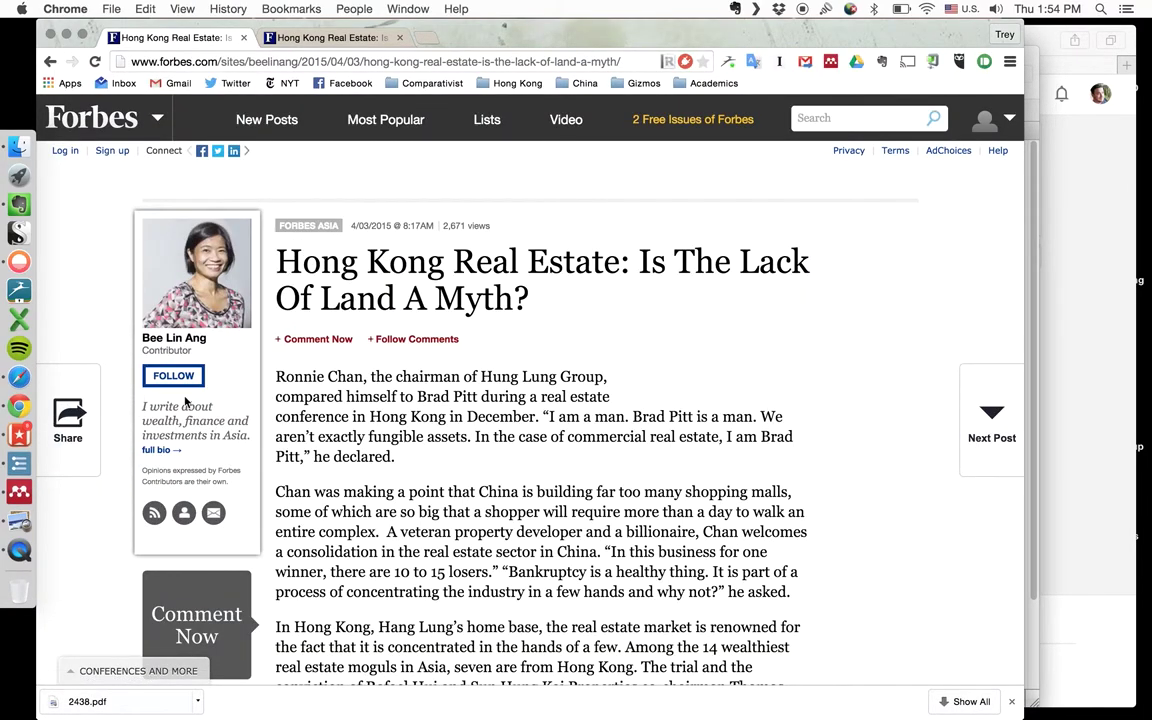
mouse_move(185, 401)
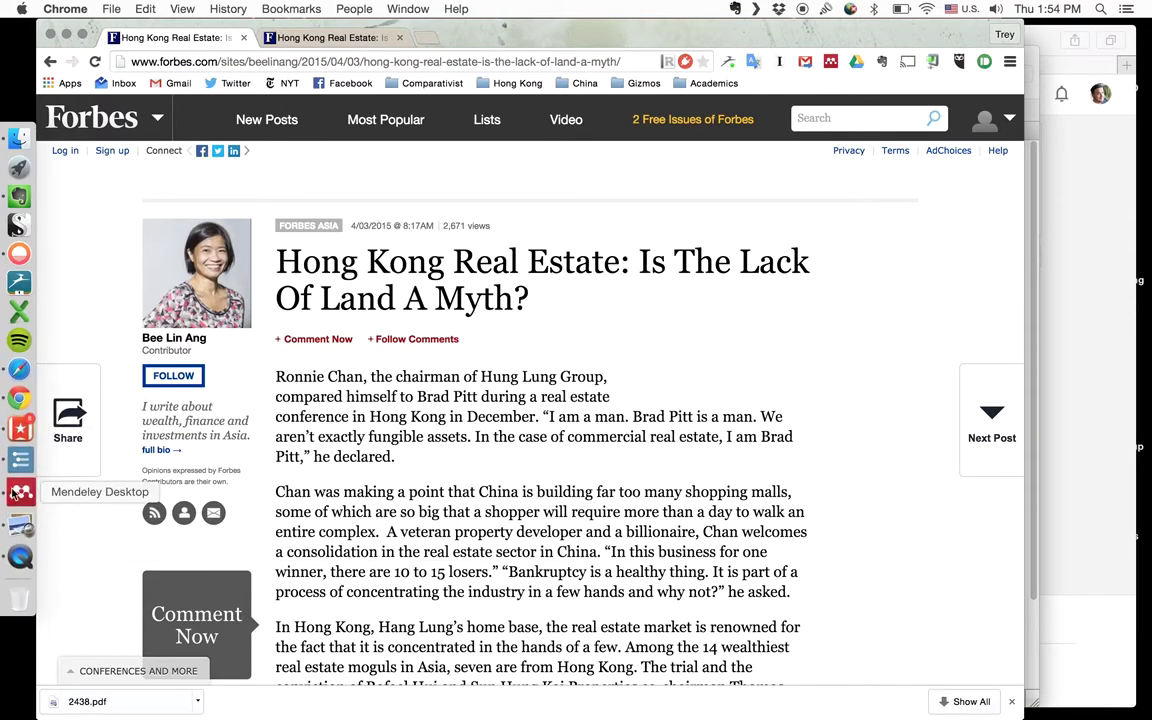
click(20, 420)
Set the Forbes entry back to Web Page with 'Forbes' as its publication
click(862, 160)
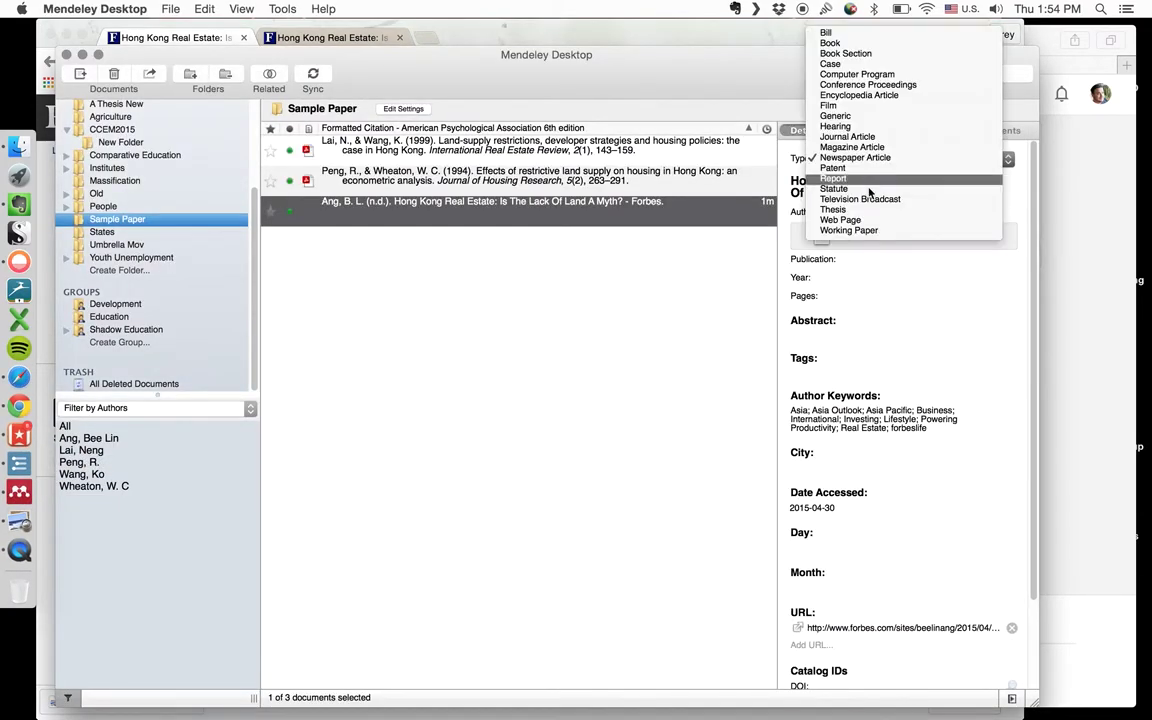
click(872, 221)
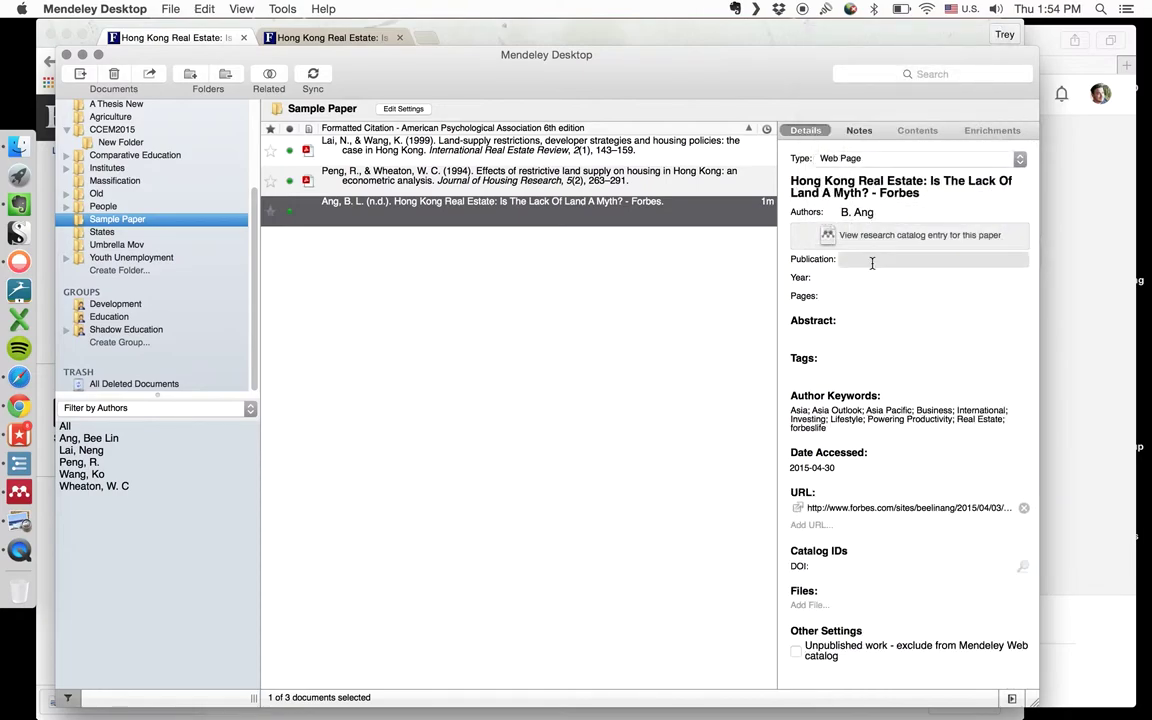
click(872, 261)
text(Forb)
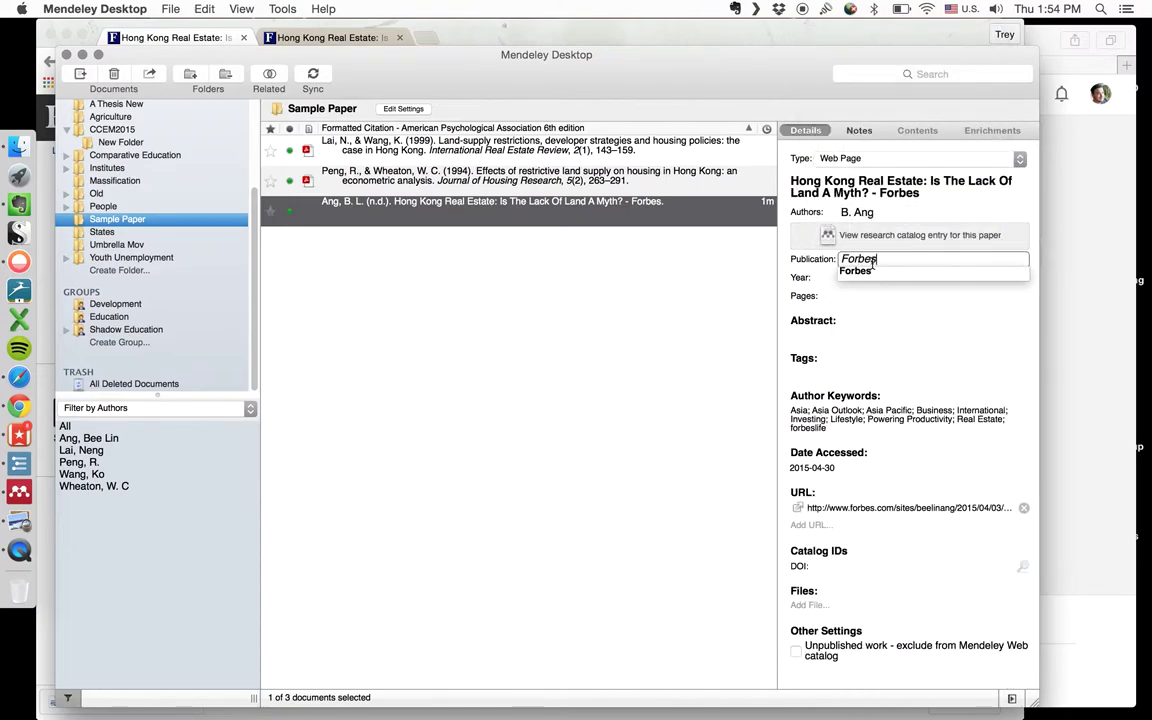
text(es)
key(Return)
click(842, 277)
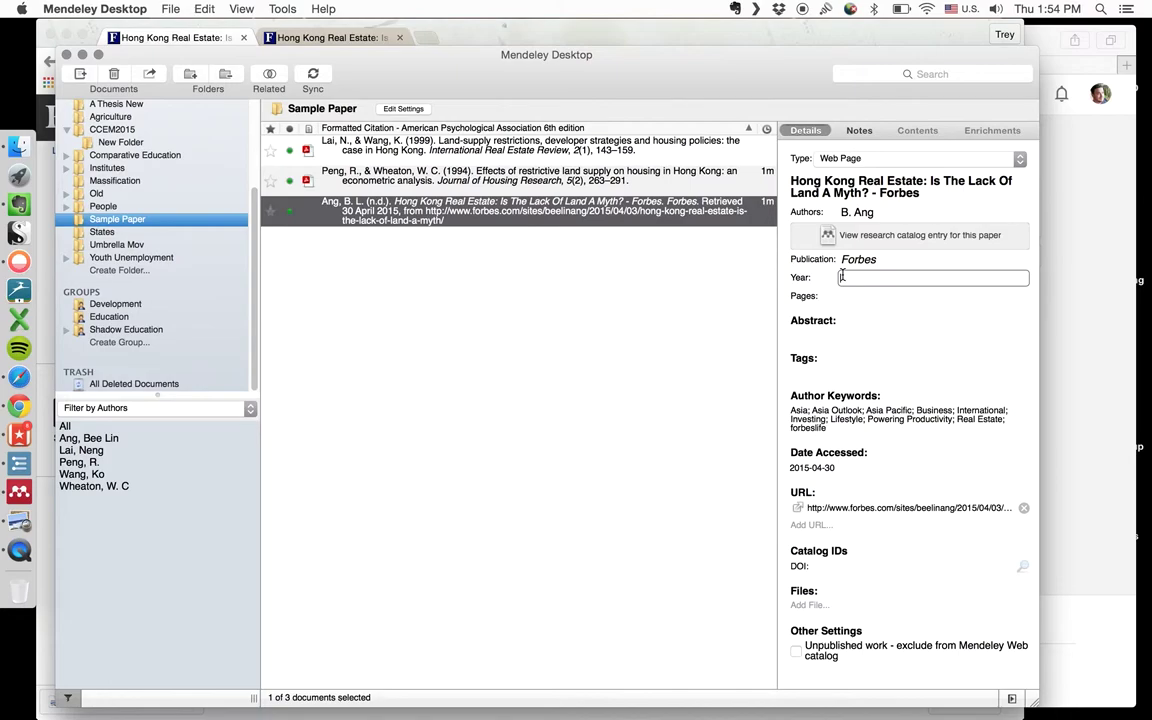
click(19, 415)
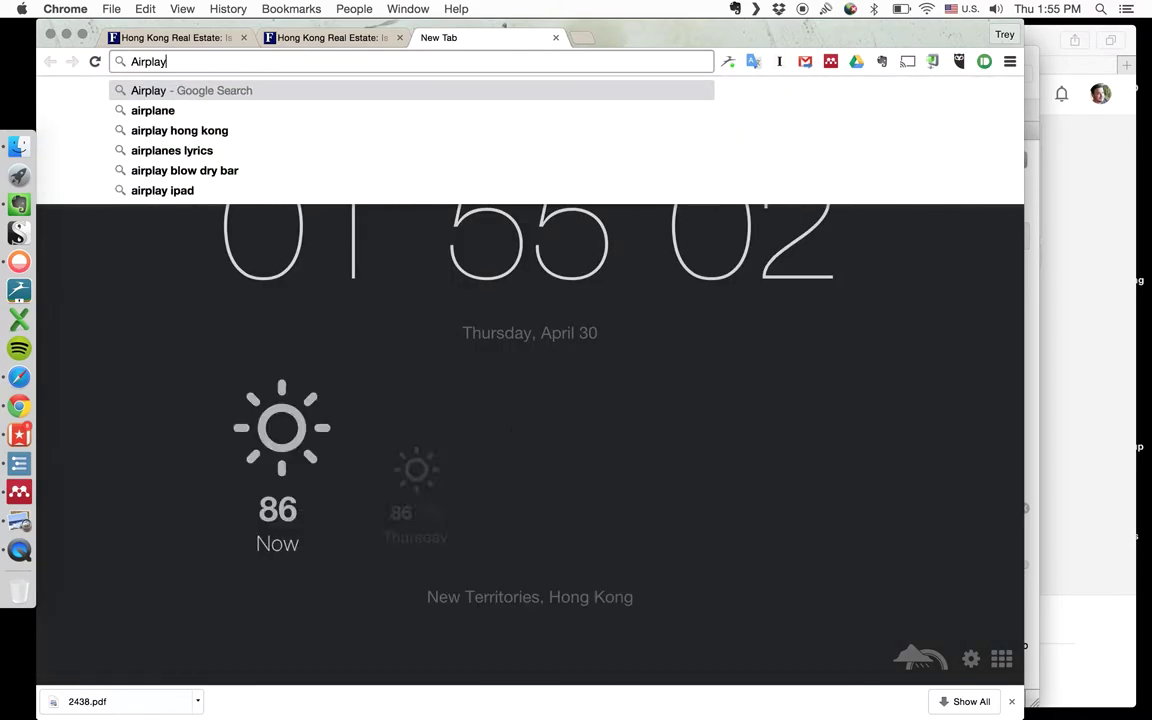
Search for AirDisplay, open the Avatron Air Display result, then close that page
key(BackSpace)
key(BackSpace)
key(BackSpace)
key(BackSpace)
text(Display)
key(Return)
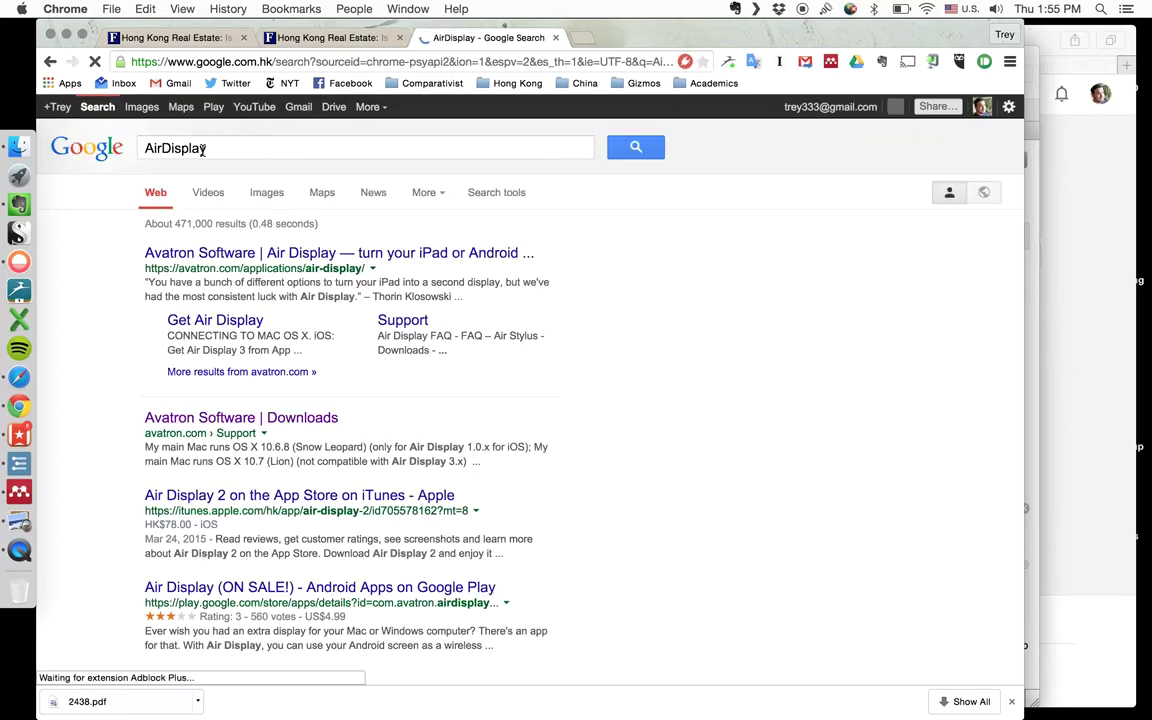
click(219, 256)
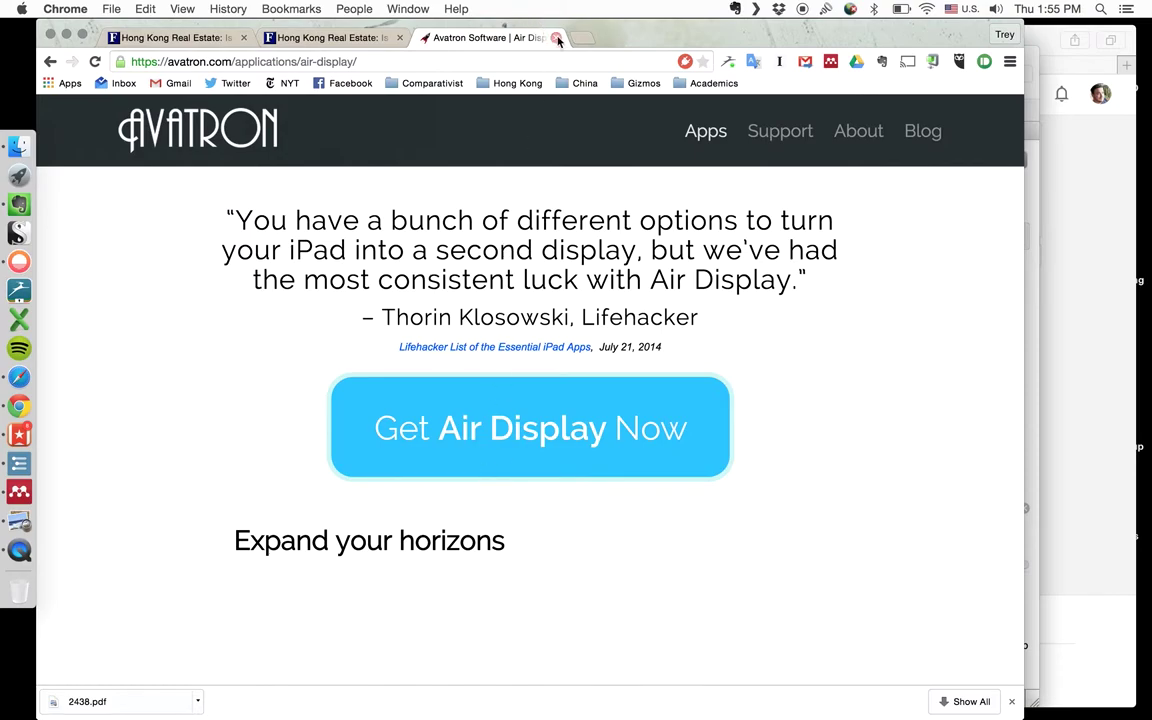
click(555, 38)
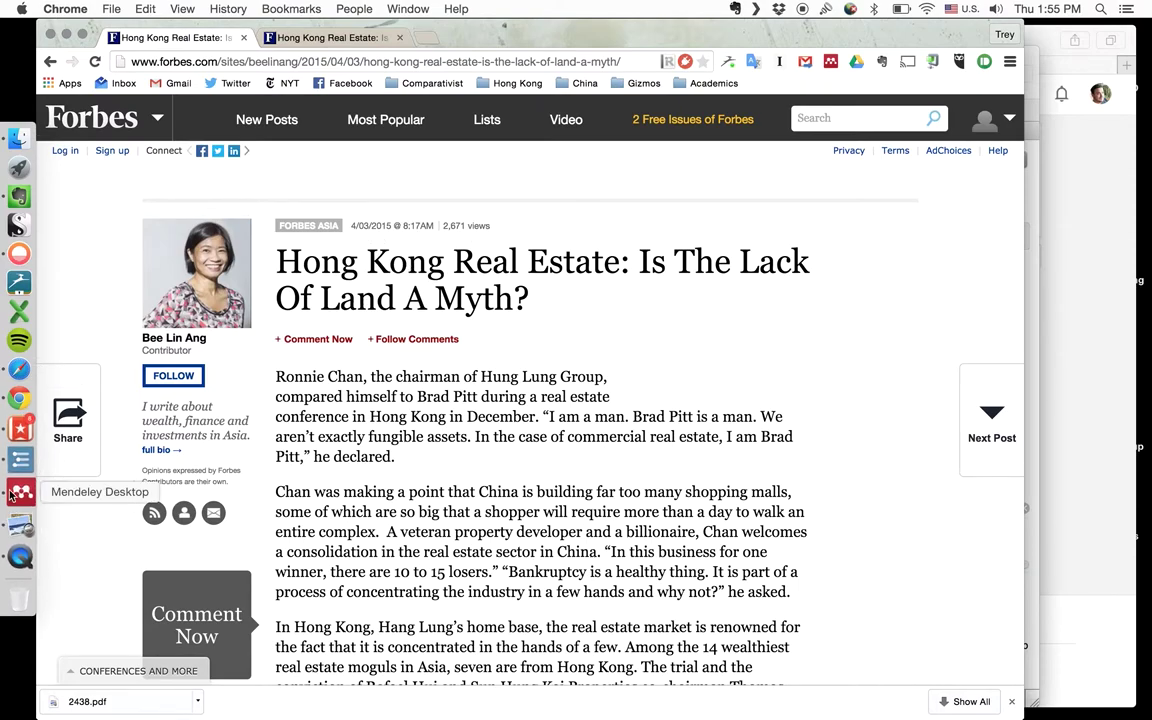
Enter 2015 as the Forbes entry's year, then return to the article in Chrome
click(19, 492)
click(872, 280)
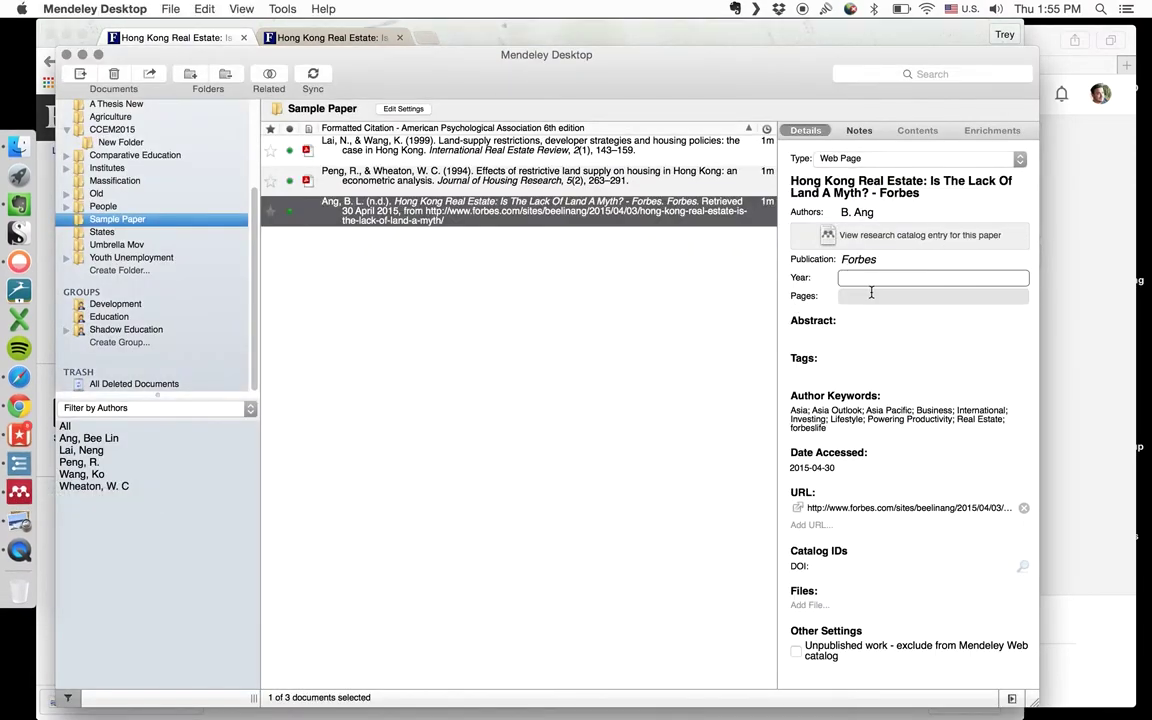
key(Return)
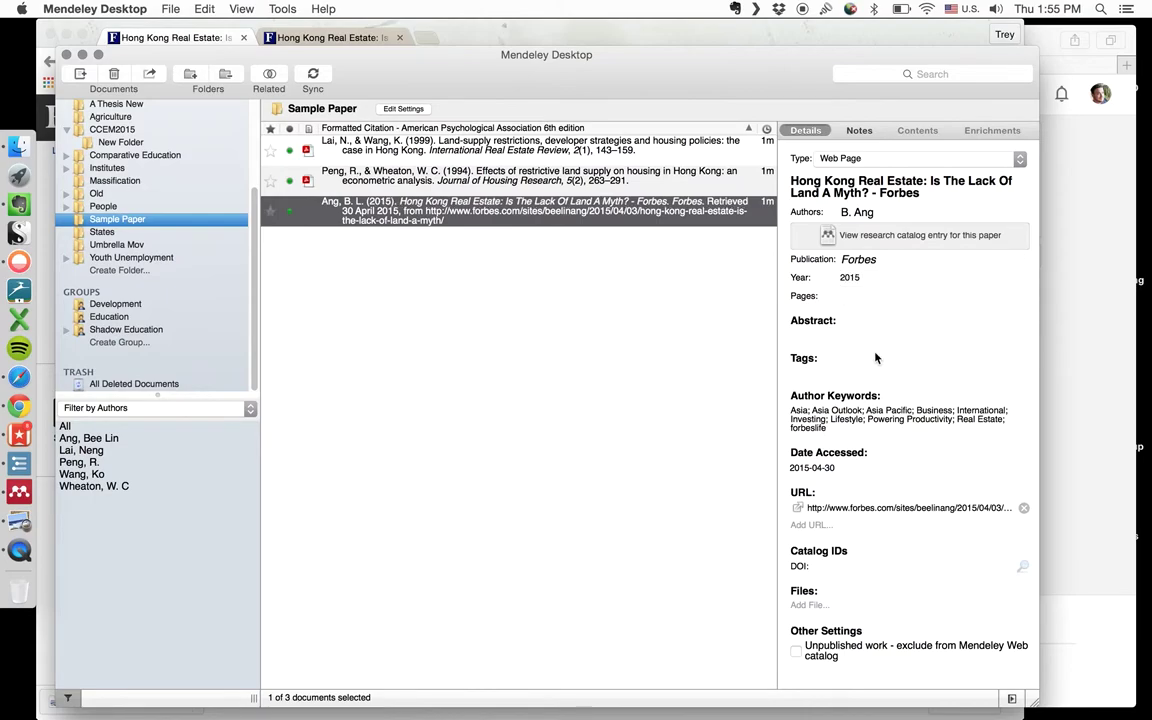
click(555, 178)
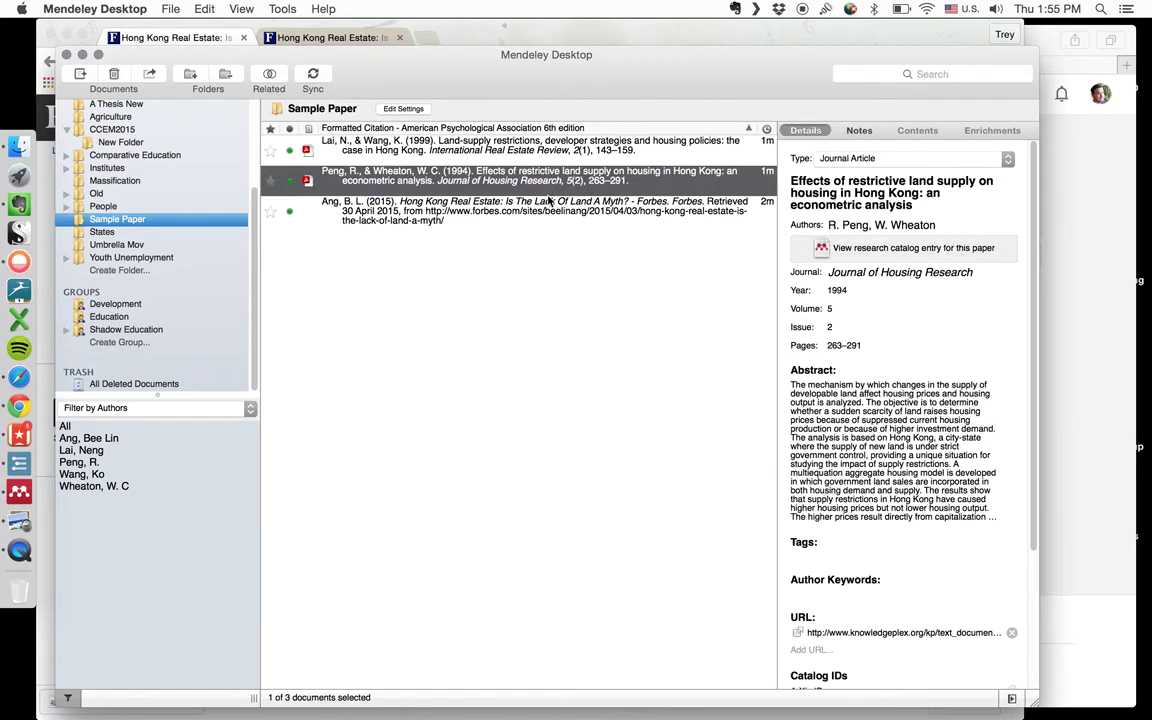
click(553, 219)
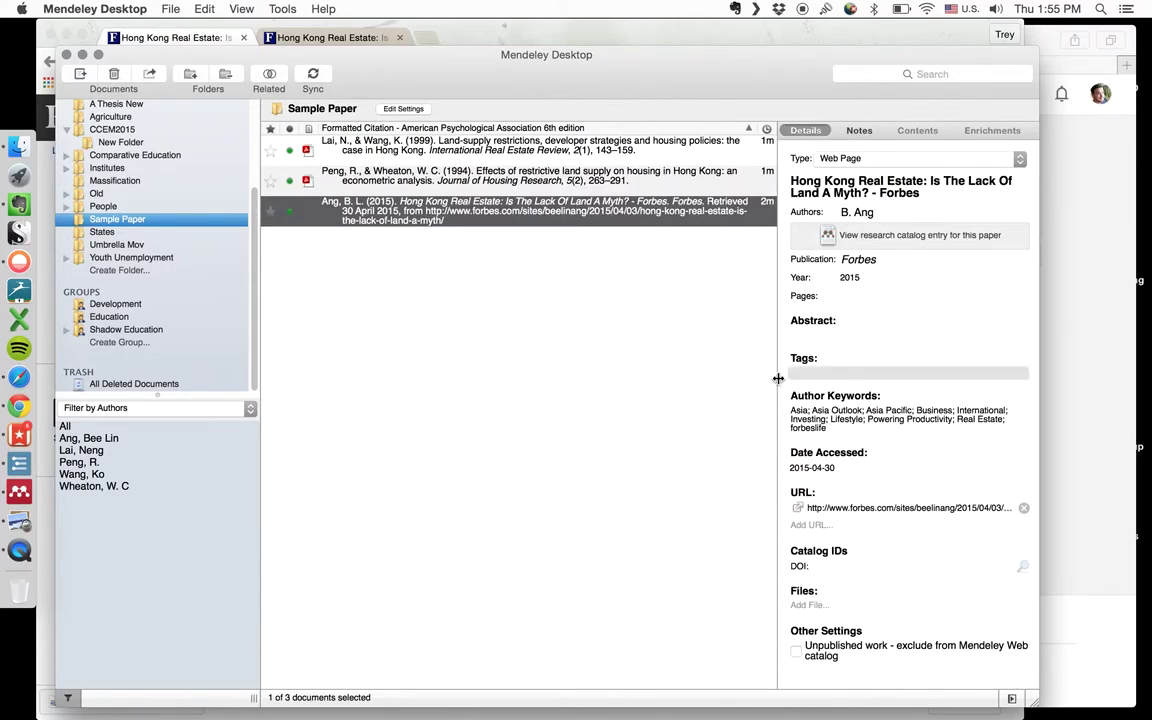
click(496, 30)
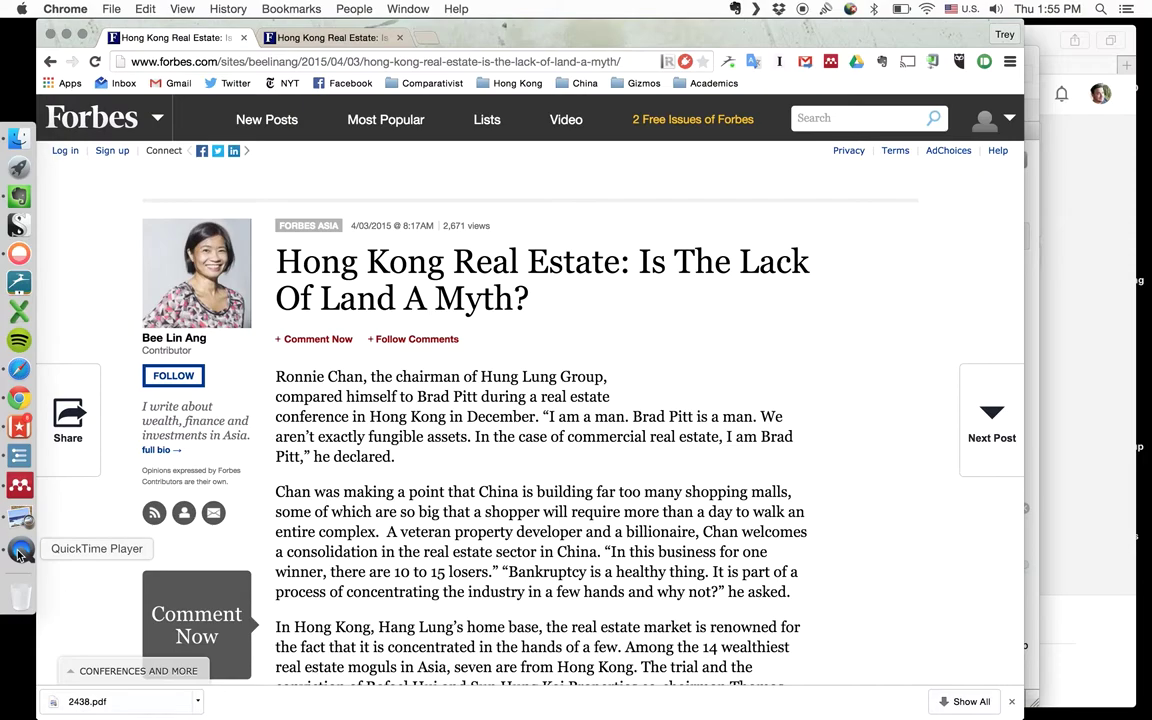
Open WorkFlowy and scroll through the Sample Paper outline to the research question
click(19, 458)
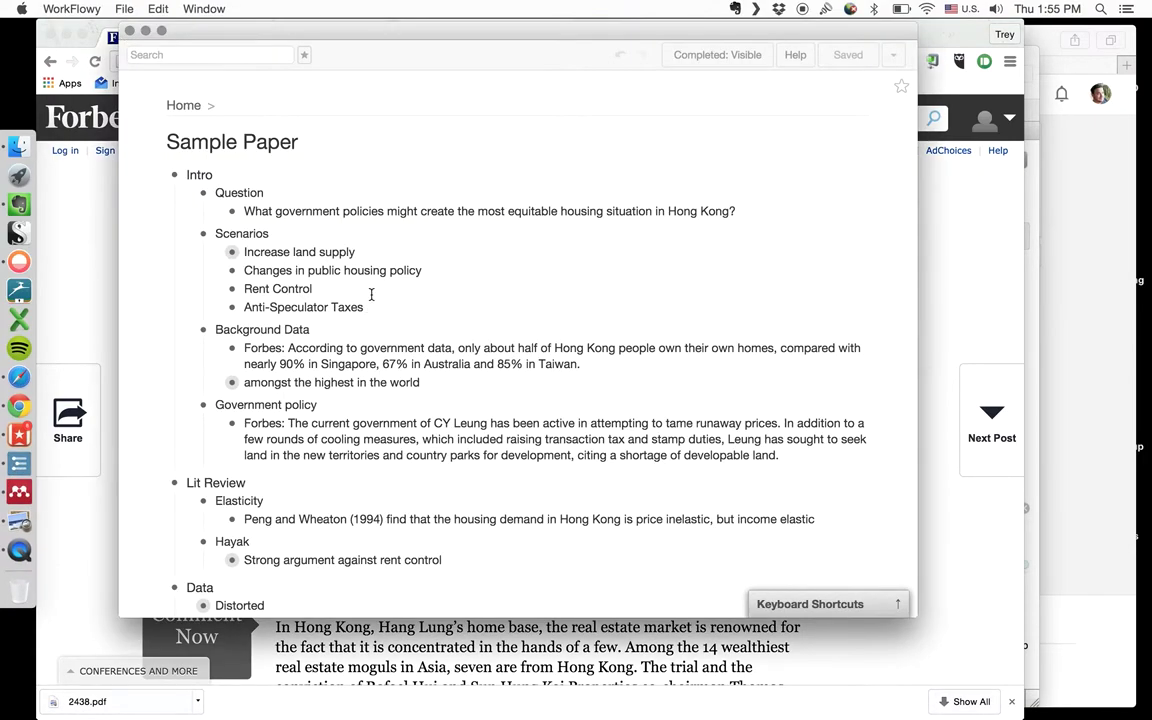
scroll(371, 294, down, 5)
scroll(371, 294, up, 5)
scroll(371, 294, down, 10)
scroll(371, 294, up, 10)
scroll(371, 294, down, 4)
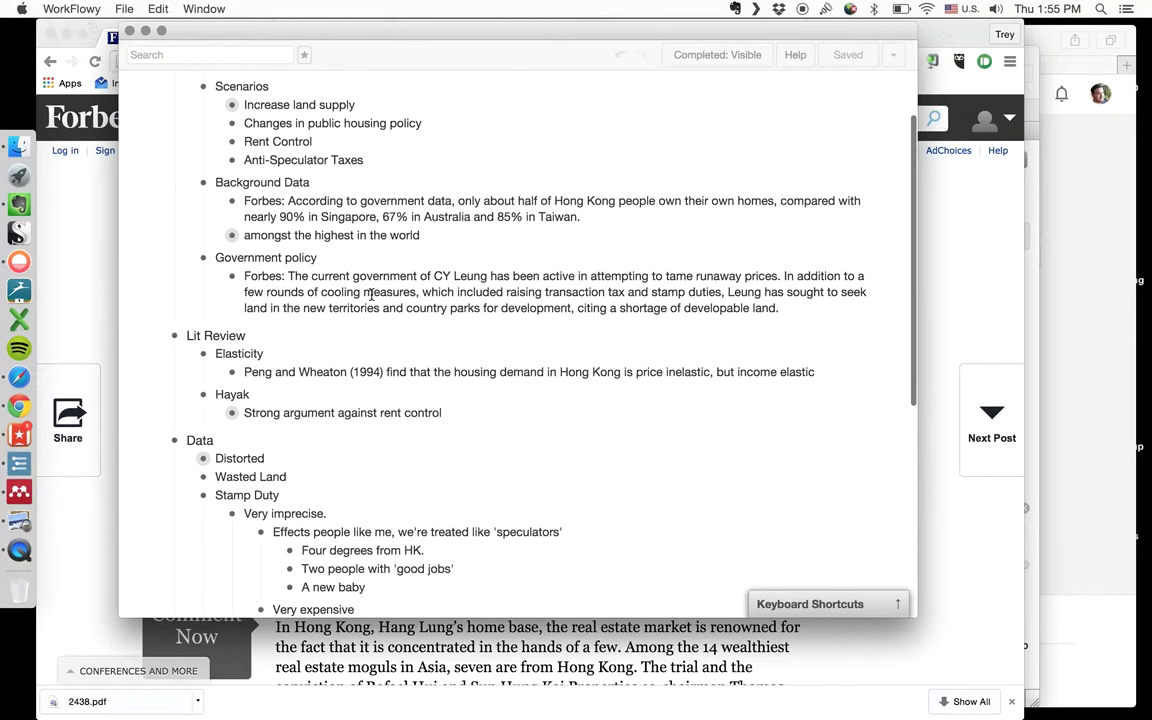
scroll(371, 294, down, 2)
scroll(371, 294, up, 5)
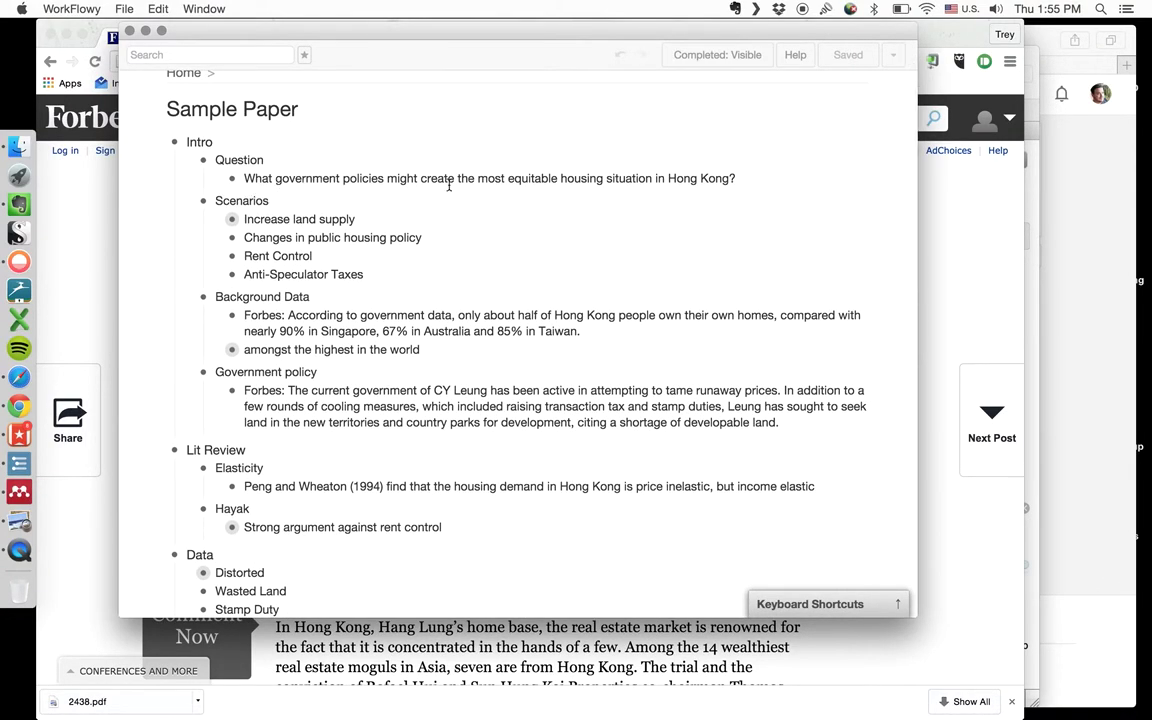
click(738, 180)
Collapse Scenarios and add a 'Definitions' bullet with a nested 'Equitable' item
click(187, 201)
click(291, 201)
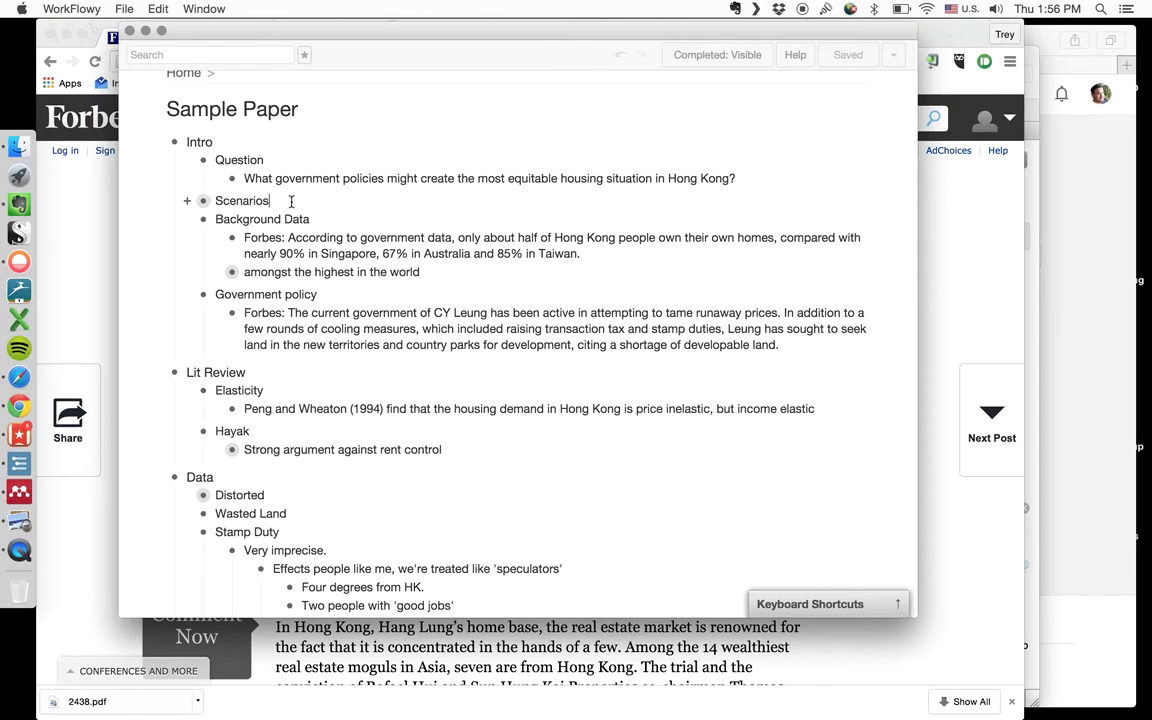
key(Return)
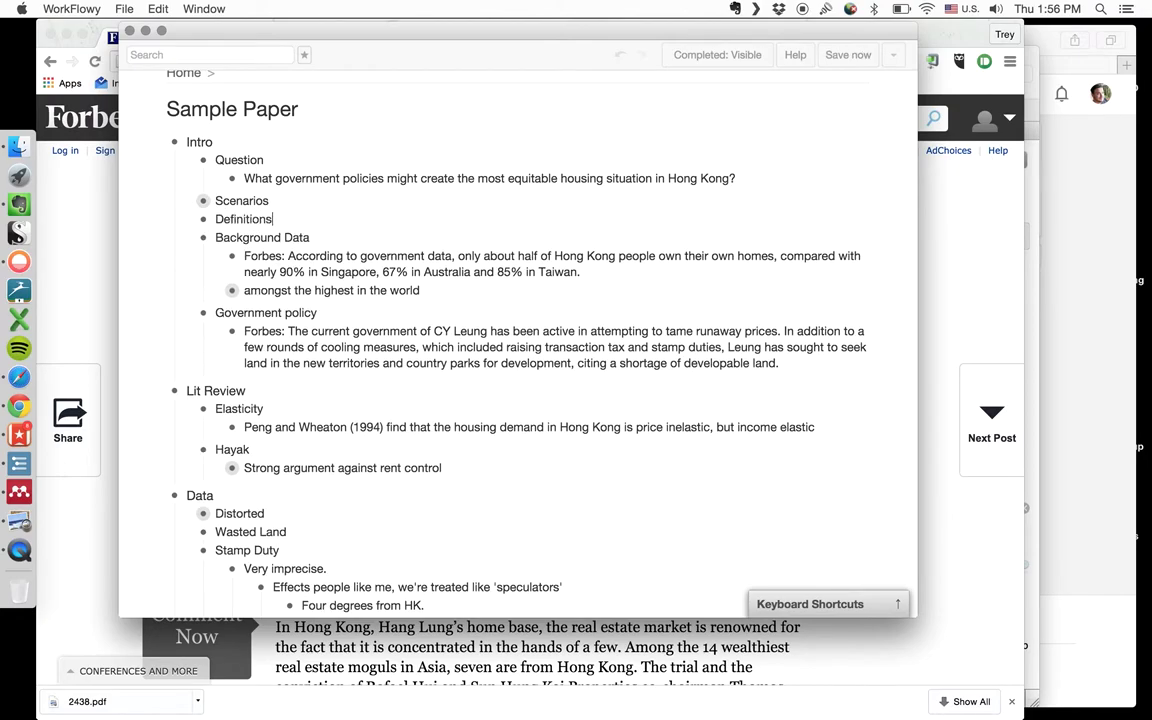
text(Definitions)
key(Return)
key(Tab)
text(Equitable)
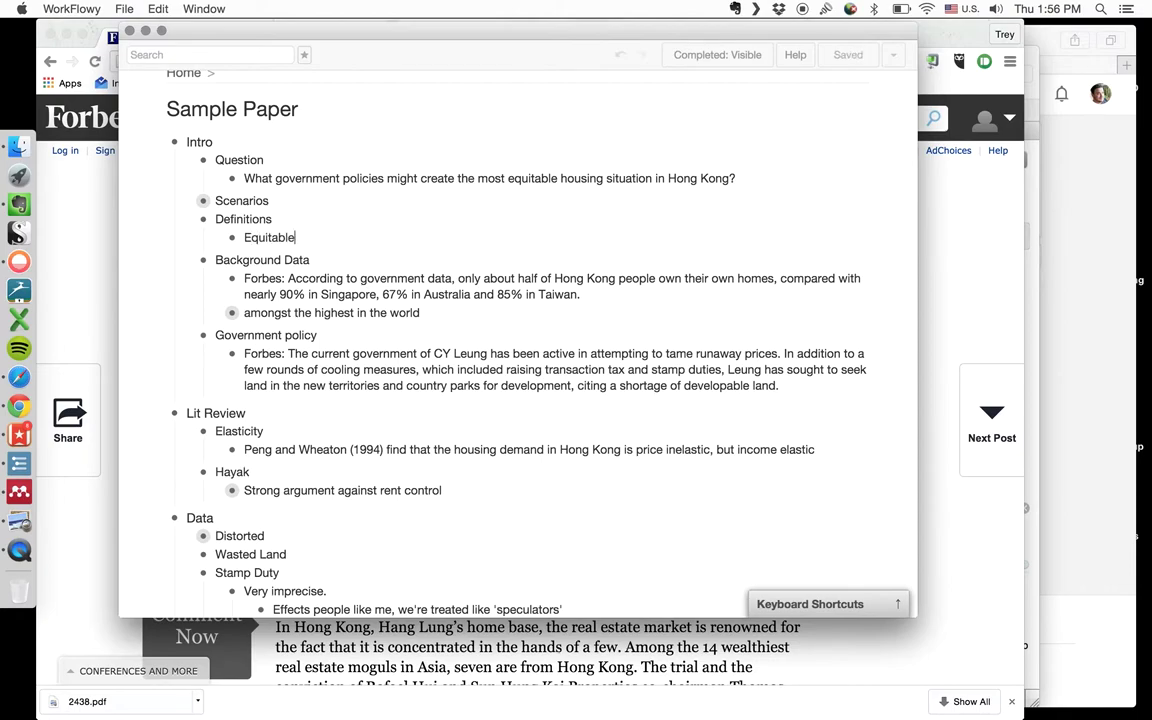
Under Equitable, add notes 'Cheapest for everyone?' and 'The 'easiest' way to make housing affordable to the poorest?'
key(Return)
key(Tab)
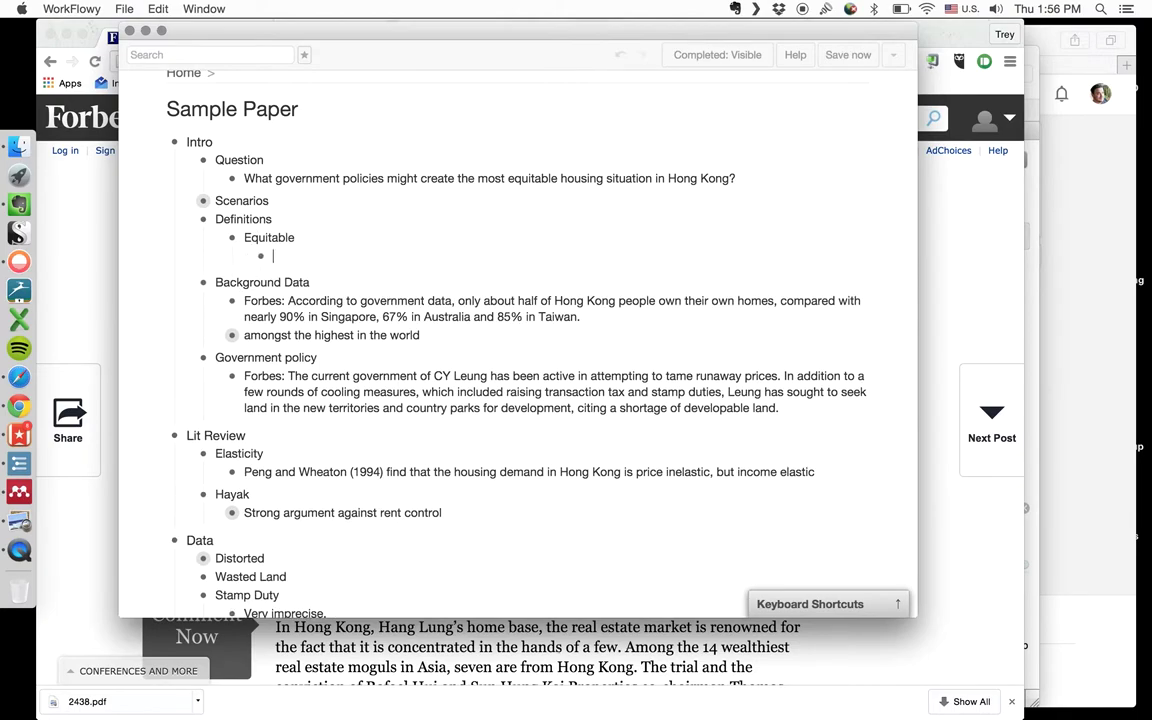
text(Cheapest for evet)
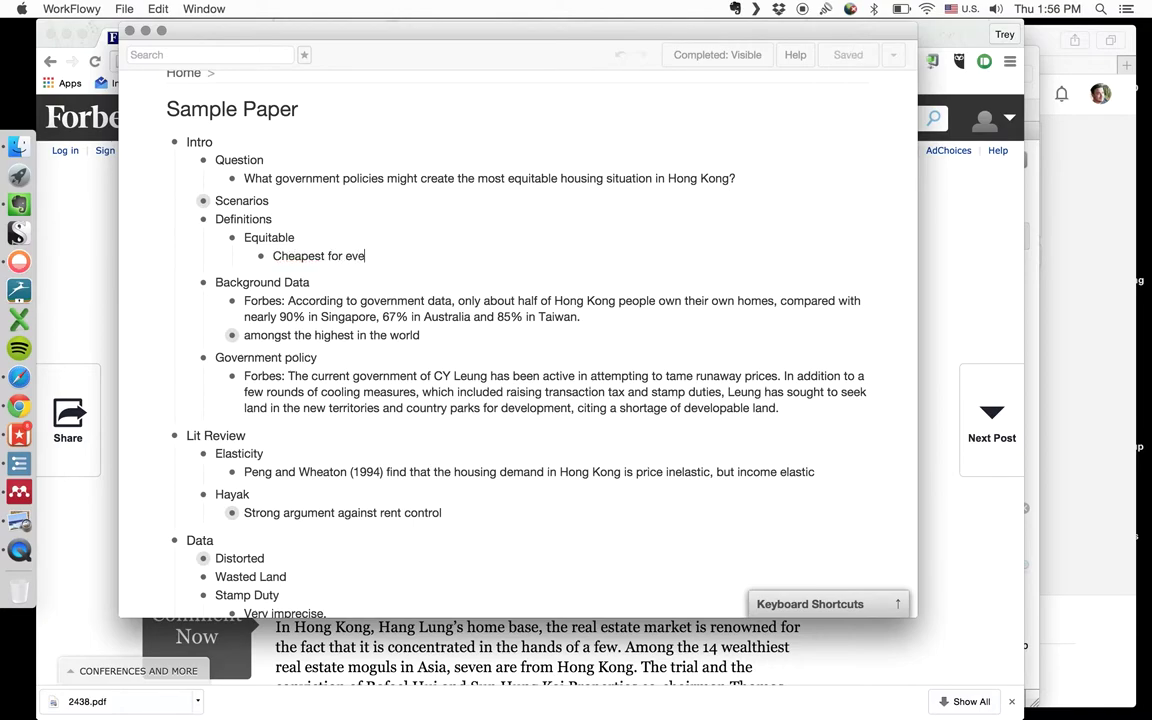
key(BackSpace)
text(ryone?)
key(Return)
text(T)
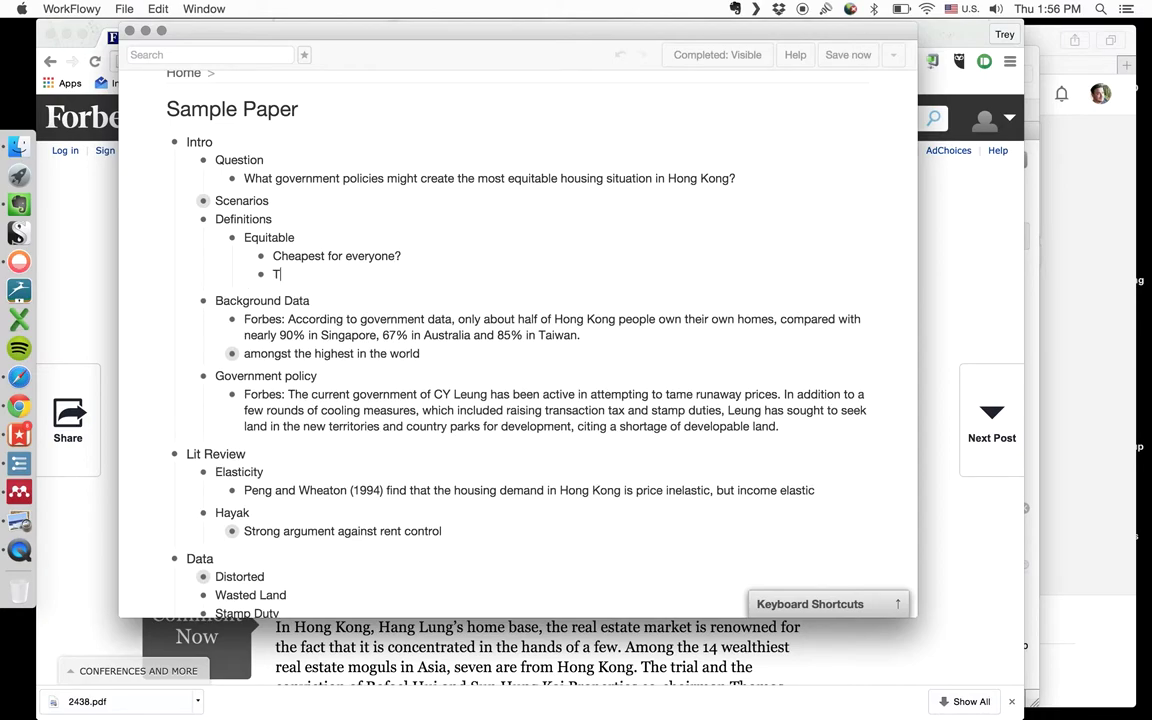
text(he 'easiest' way to )
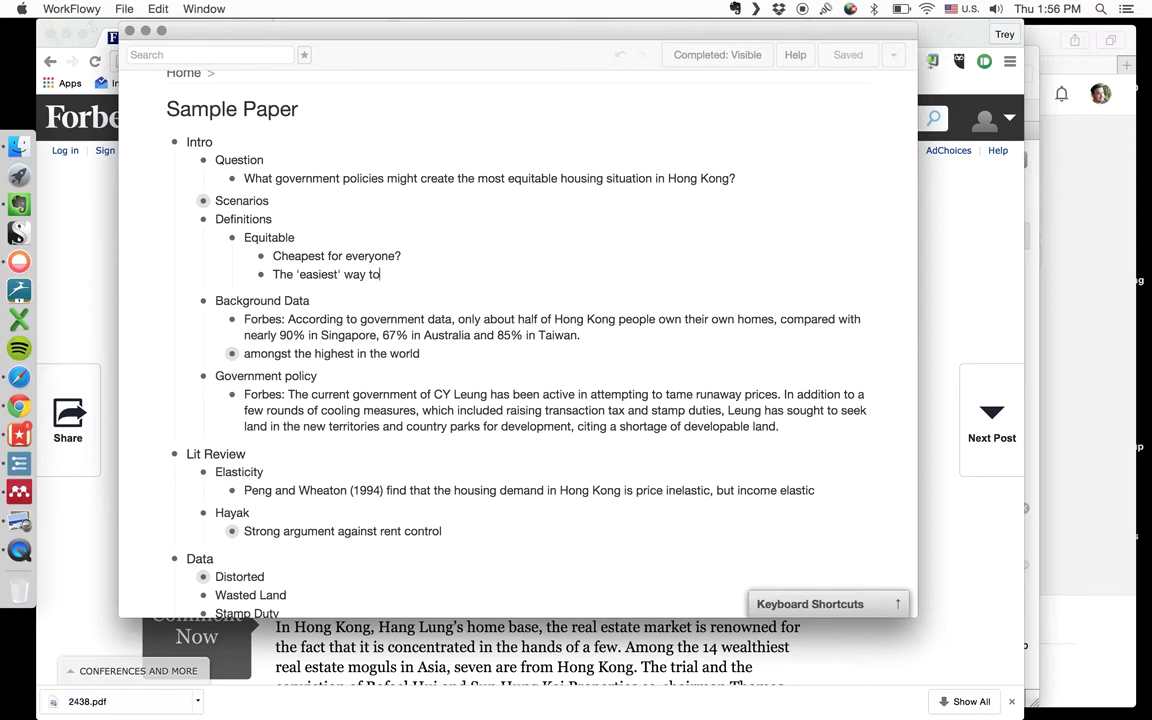
text(make housing affordabl)
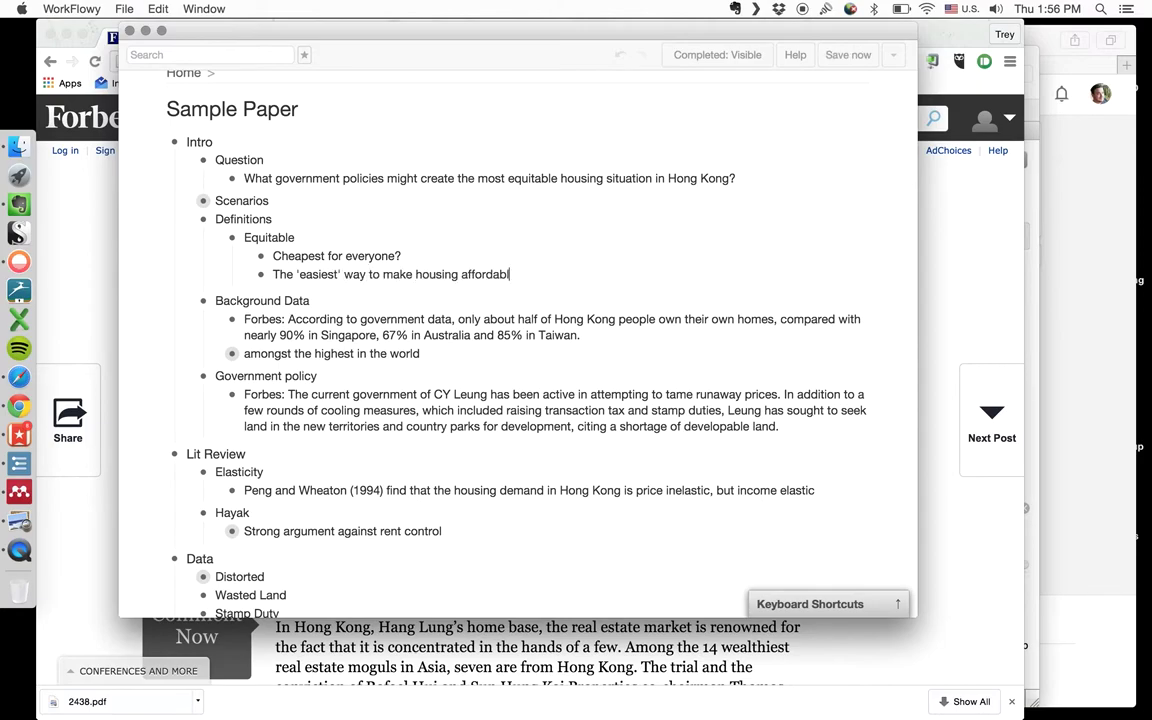
text(e to the poorest?)
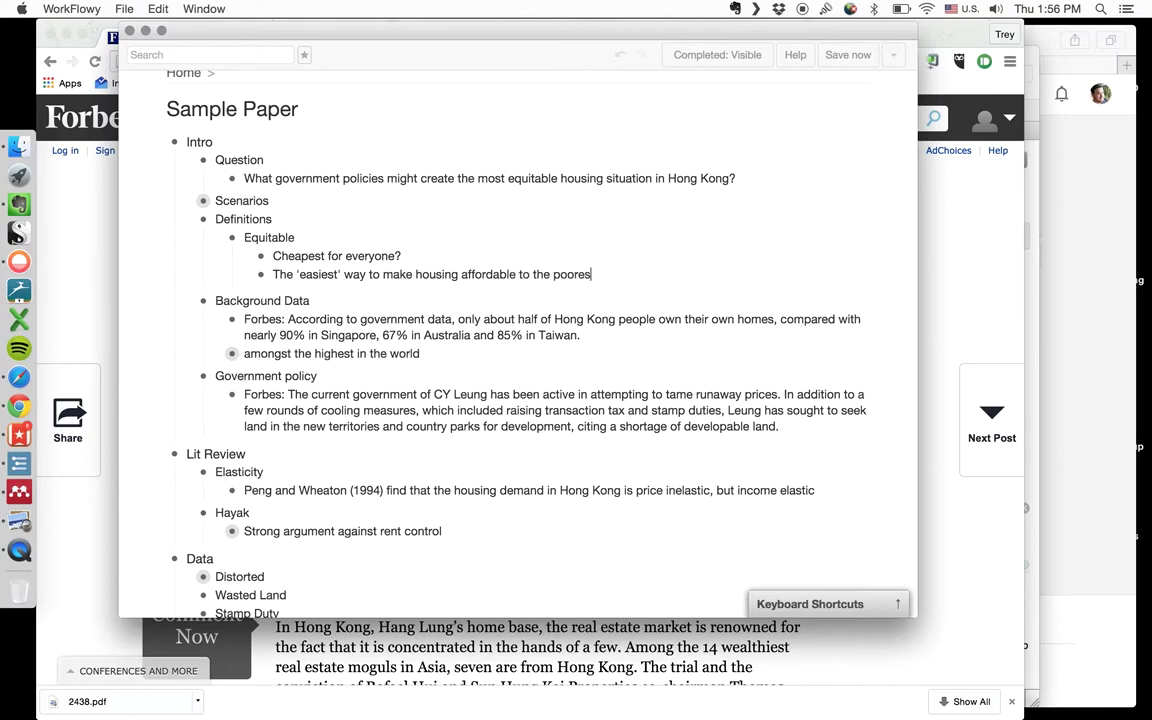